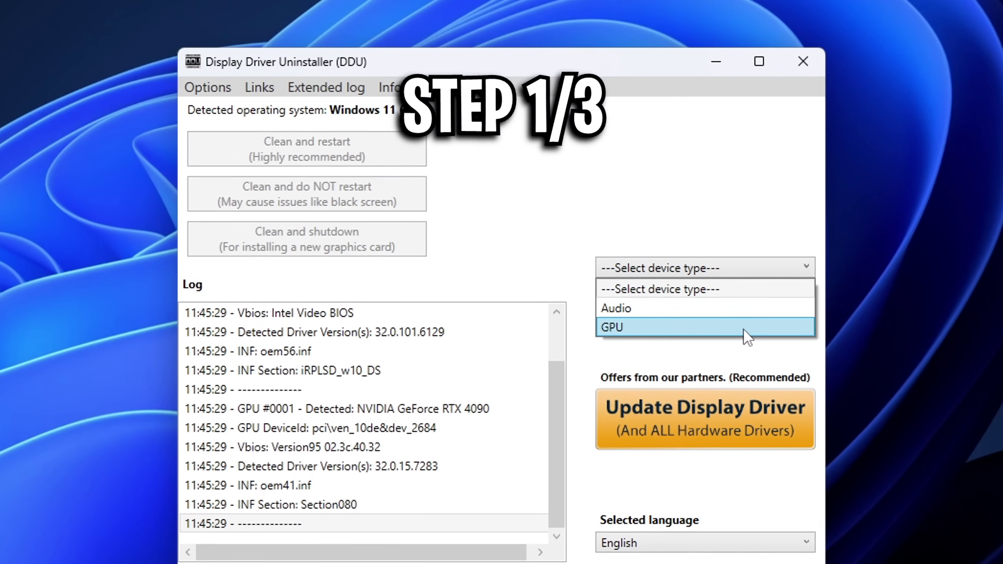
# Step: Preview the cleanup: pick GPU in DDU, enable unattended express install, and select old NVIDIA driver folders
pyautogui.click(745, 330)
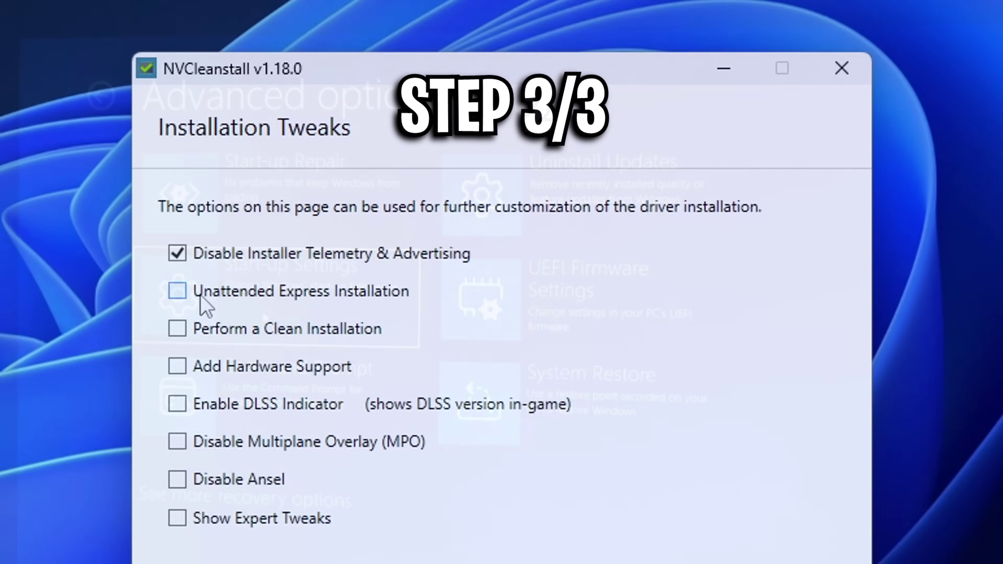
pyautogui.click(183, 302)
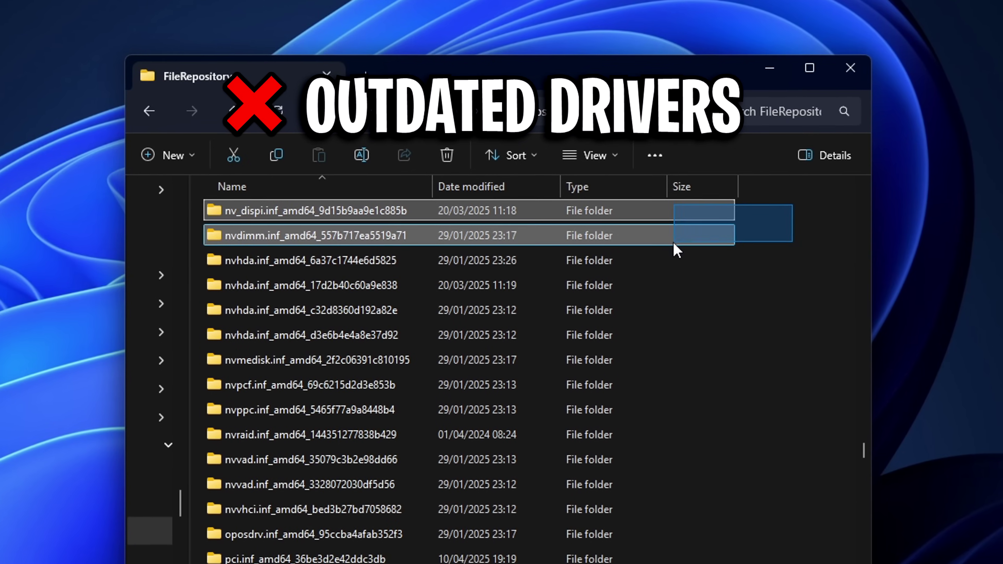
pyautogui.moveTo(671, 248); pyautogui.dragTo(506, 505)
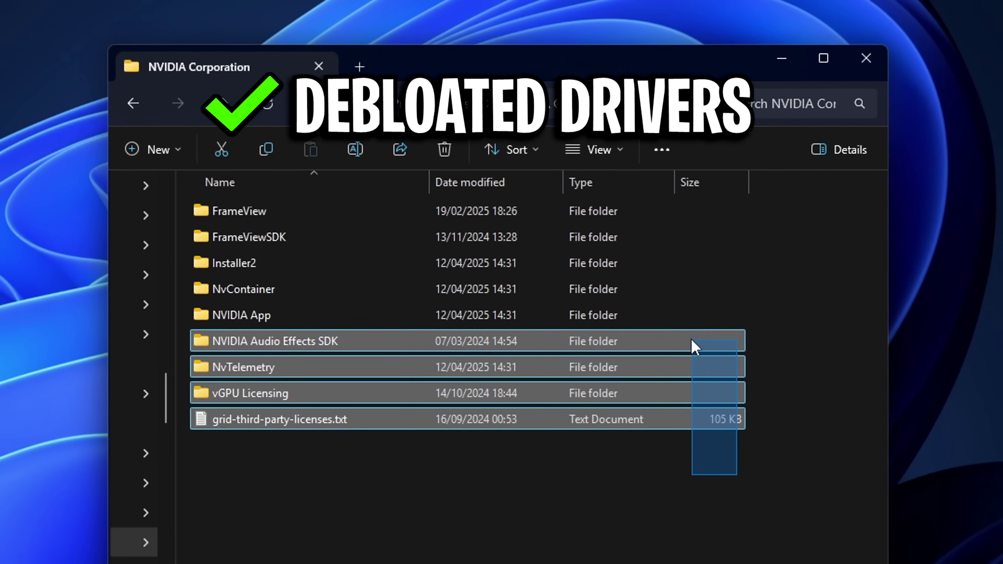
pyautogui.moveTo(691, 338); pyautogui.dragTo(681, 215)
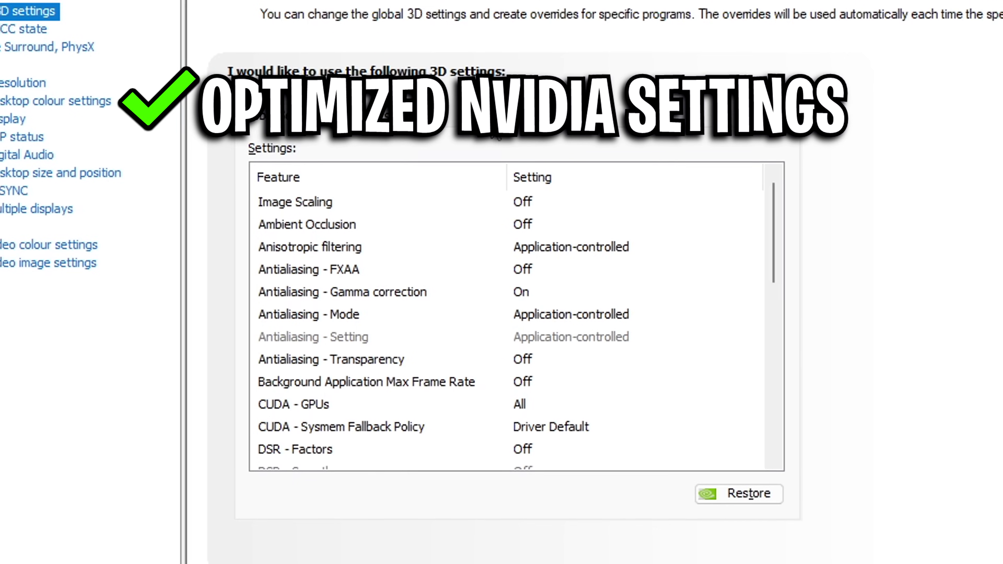
pyautogui.moveTo(772, 224); pyautogui.dragTo(795, 269)
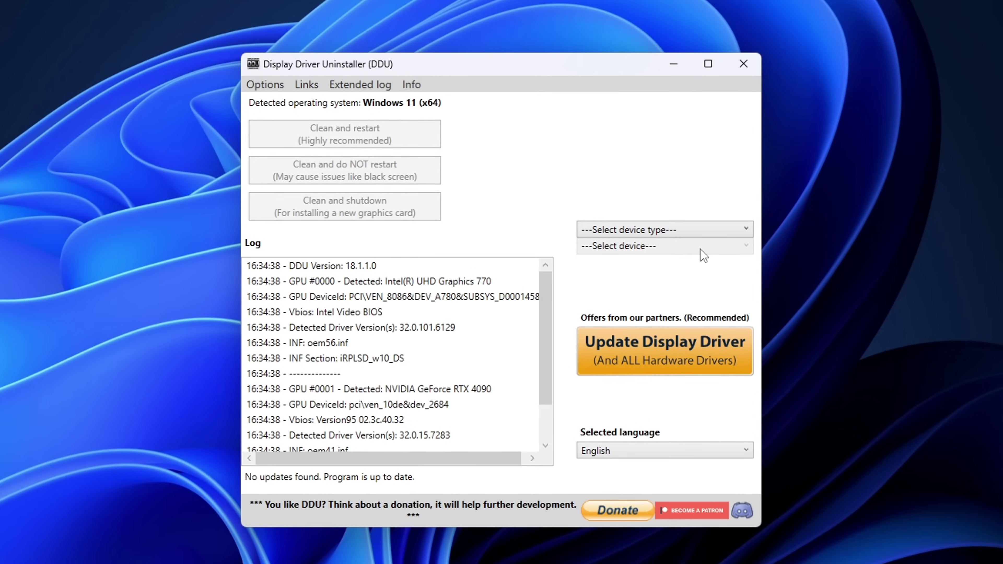
# Step: In DDU's Select device type dropdown, pick GPU after briefly selecting NVIDIA driver folders
pyautogui.click(699, 229)
pyautogui.click(575, 231)
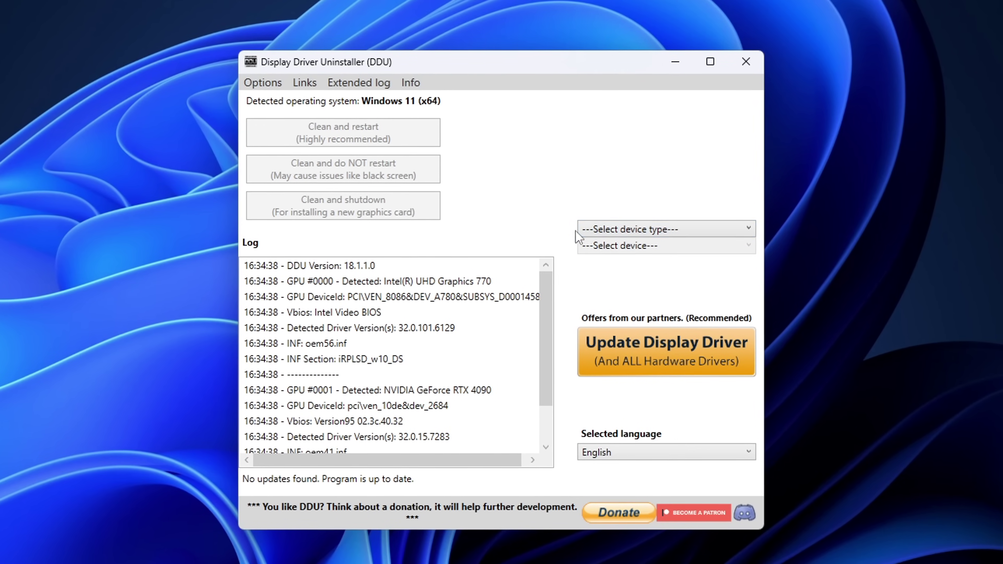
pyautogui.click(600, 229)
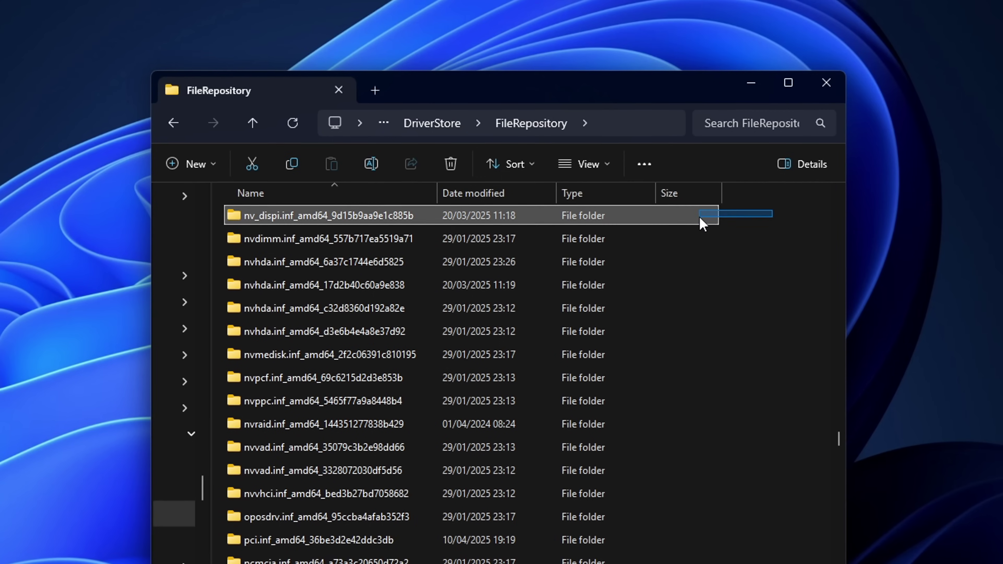
pyautogui.moveTo(702, 223)
pyautogui.mouseDown()
pyautogui.moveTo(597, 322)
pyautogui.moveTo(567, 370)
pyautogui.moveTo(568, 435)
pyautogui.mouseUp()
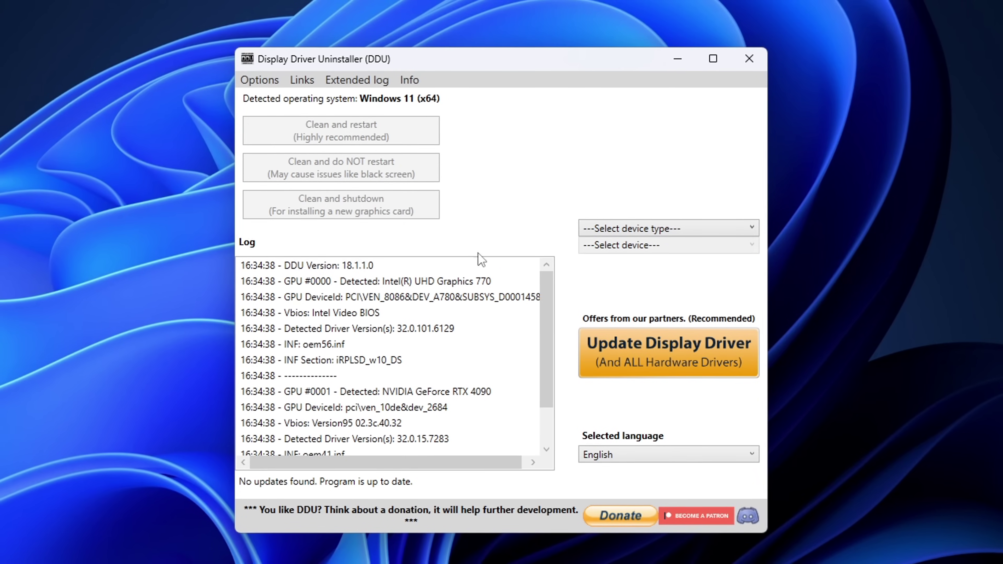
pyautogui.click(608, 229)
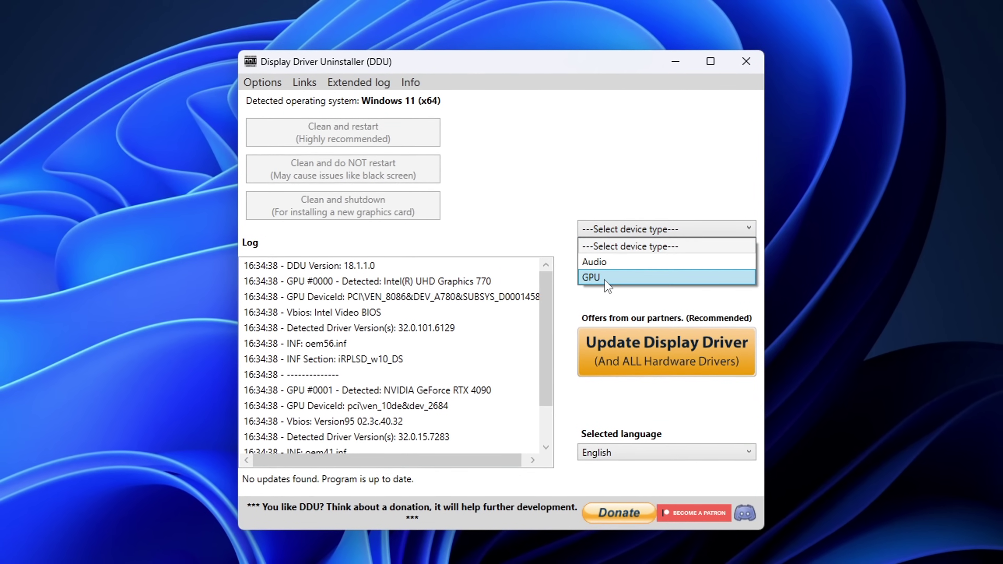
pyautogui.click(607, 282)
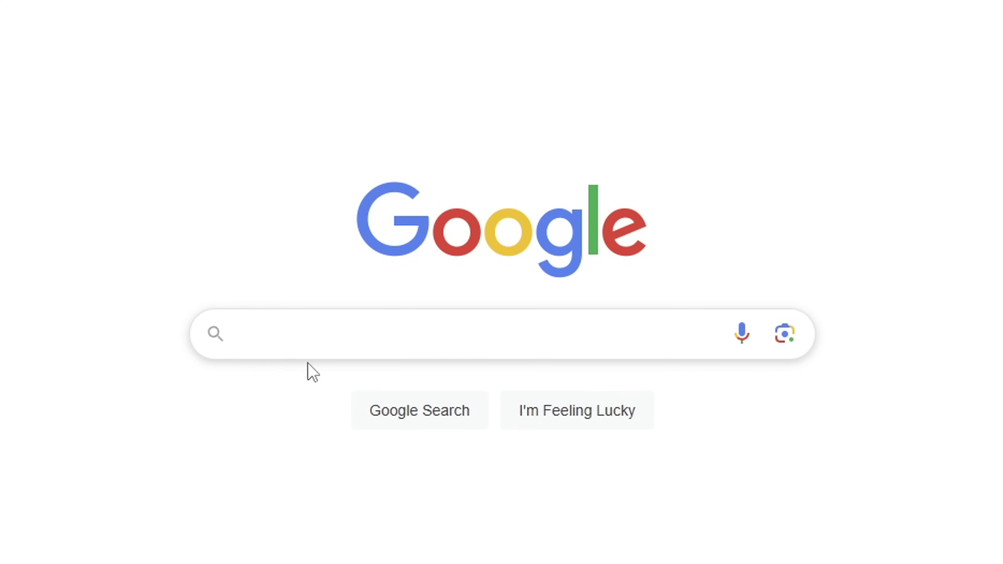
# Step: Search Google for 'display driver uninstaller' and open the Guru3D DDU download page
pyautogui.click(401, 332)
pyautogui.write('display driver uninstaller')
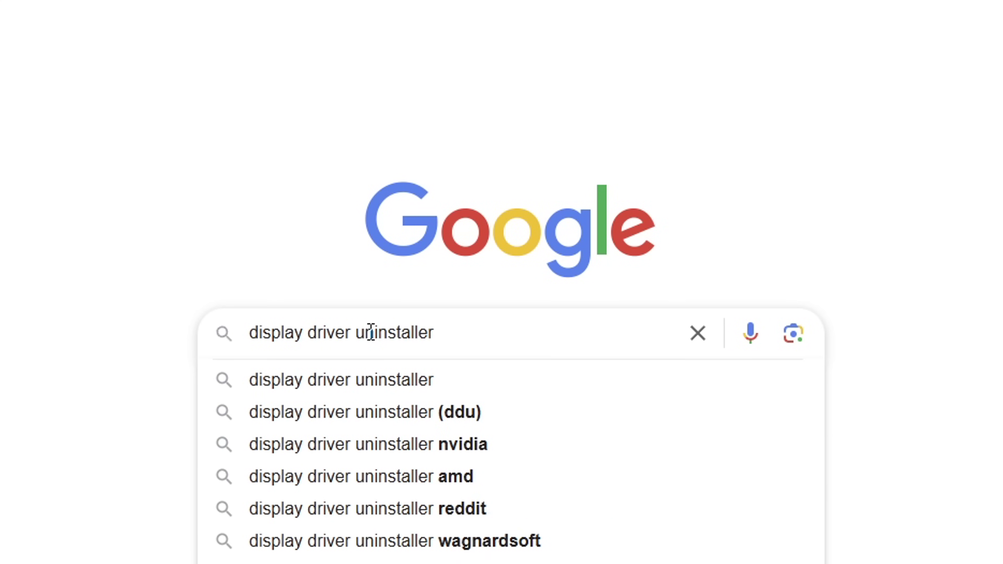
pyautogui.press('Return')
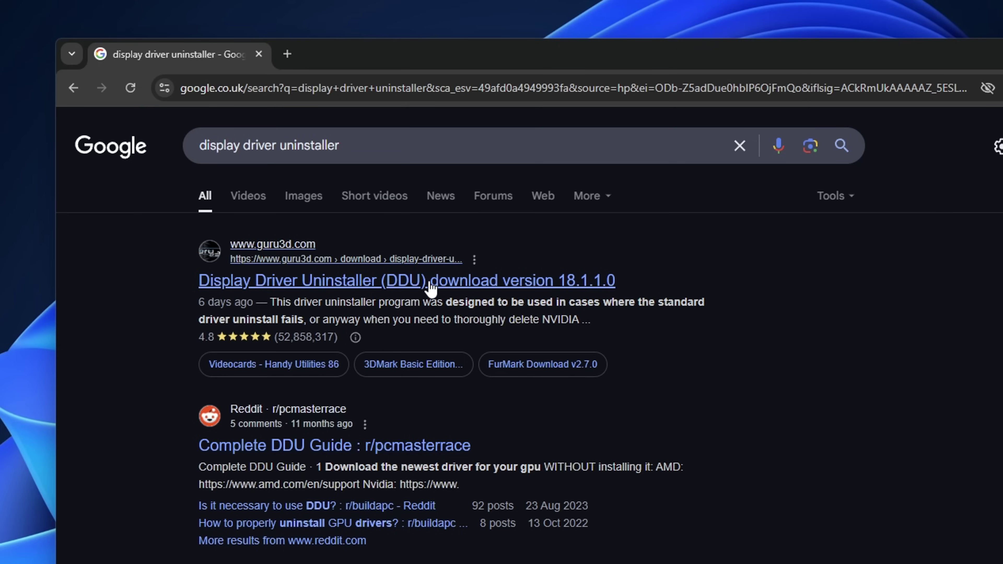
pyautogui.click(424, 290)
# Step: Download [Guru3D]-DDU.zip from the Download Mirror (EU) on the DDU 18.1.1.0 page
pyautogui.moveTo(908, 79); pyautogui.dragTo(703, 80)
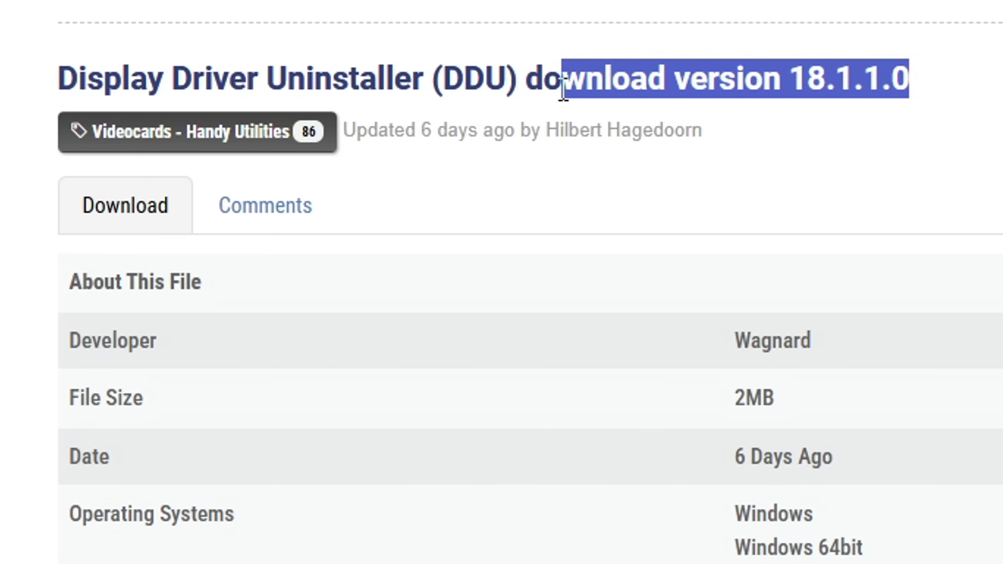
pyautogui.click(615, 289)
pyautogui.scroll(-2, 649, 310)
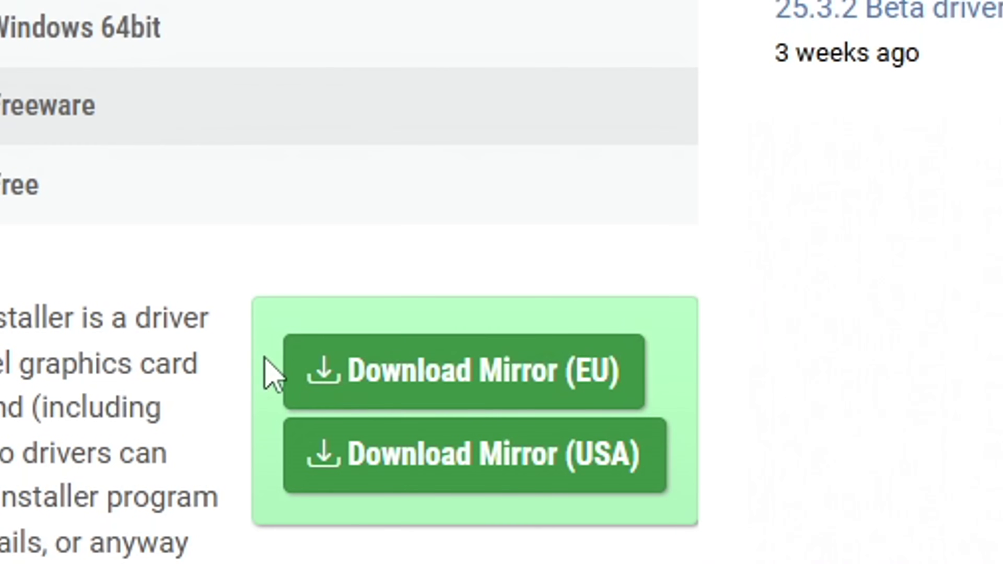
pyautogui.click(573, 373)
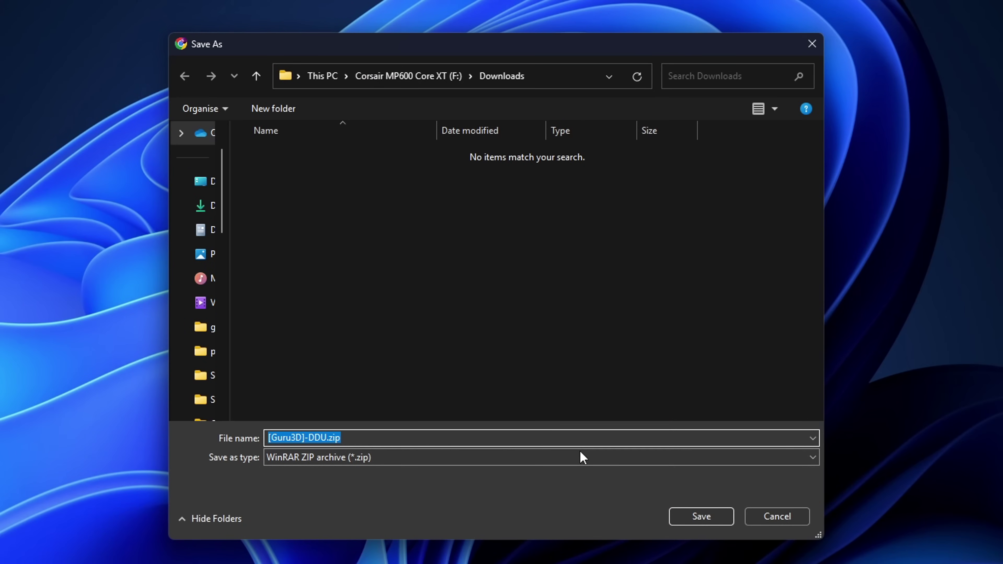
# Step: Save [Guru3D]-DDU.zip to Downloads and extract all its files to the suggested folder
pyautogui.click(724, 519)
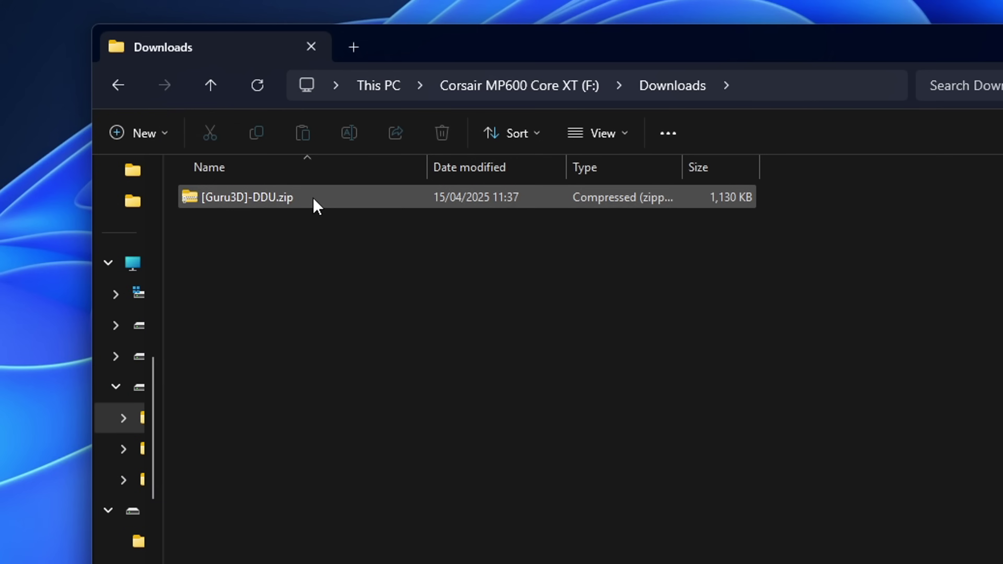
pyautogui.rightClick(396, 199)
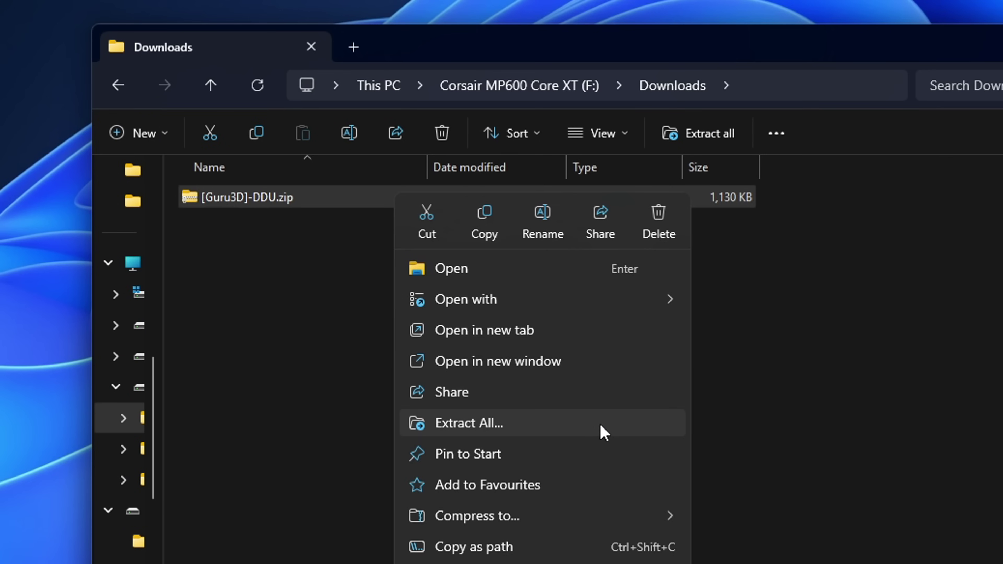
pyautogui.click(623, 431)
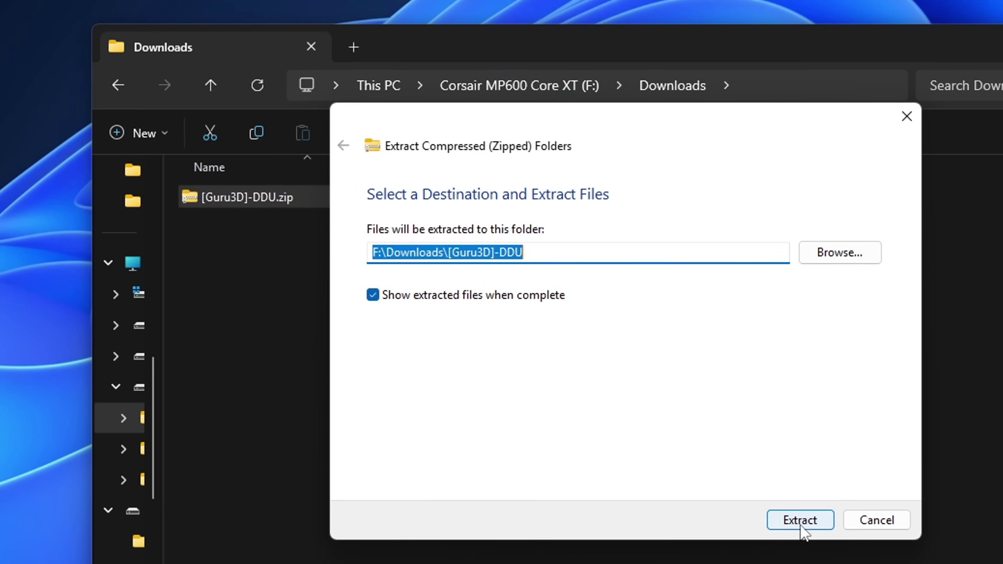
pyautogui.click(824, 525)
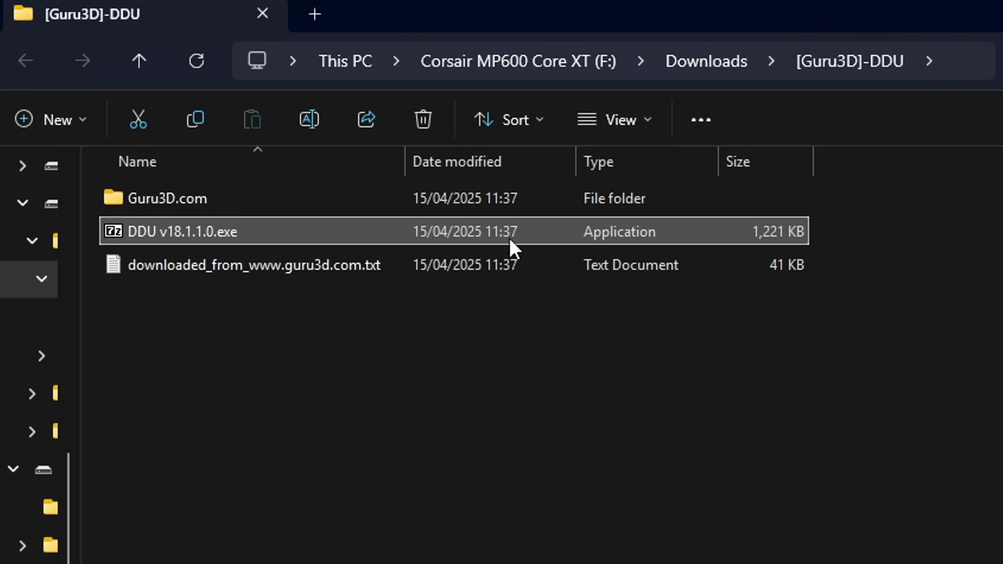
# Step: Extract DDU v18.1.1.0.exe, then move Display Driver Uninstaller.exe from its folder to the desktop
pyautogui.doubleClick(547, 230)
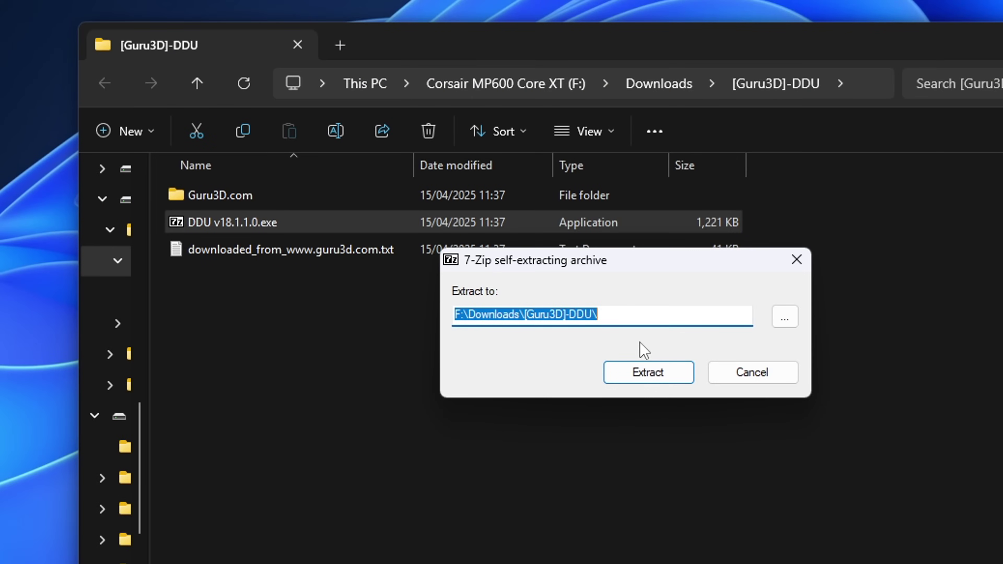
pyautogui.click(676, 378)
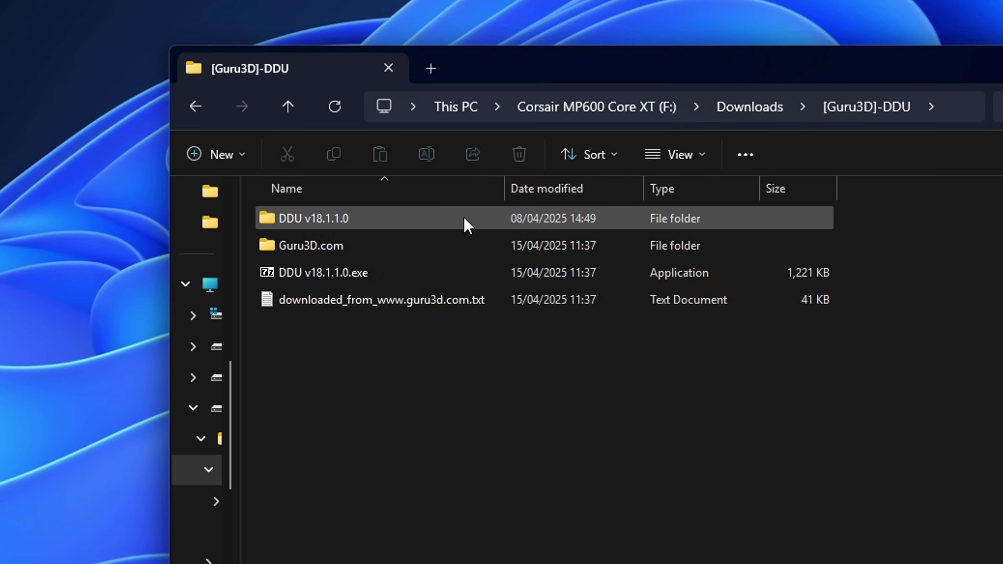
pyautogui.doubleClick(467, 224)
pyautogui.click(389, 251)
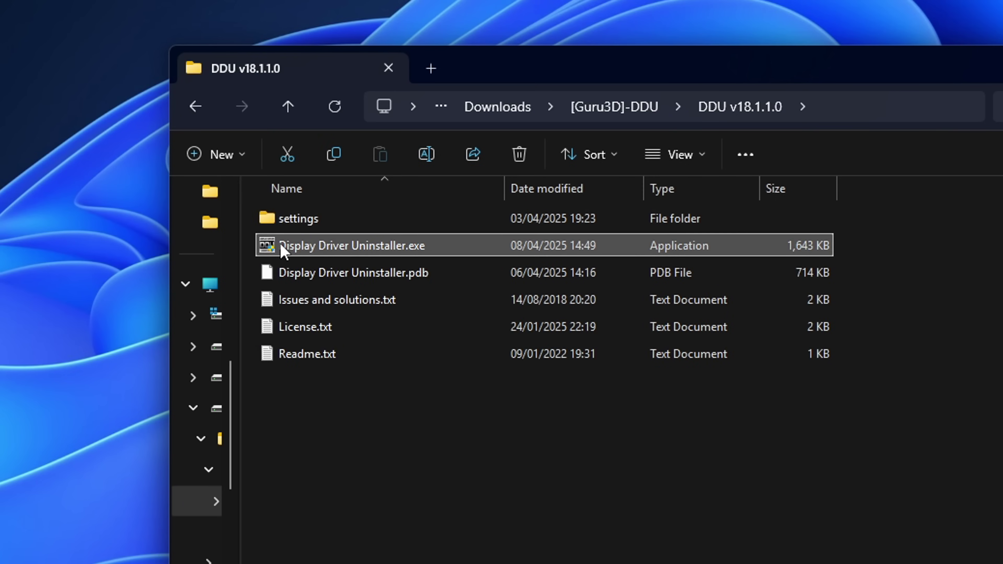
pyautogui.moveTo(633, 249); pyautogui.dragTo(6, 227)
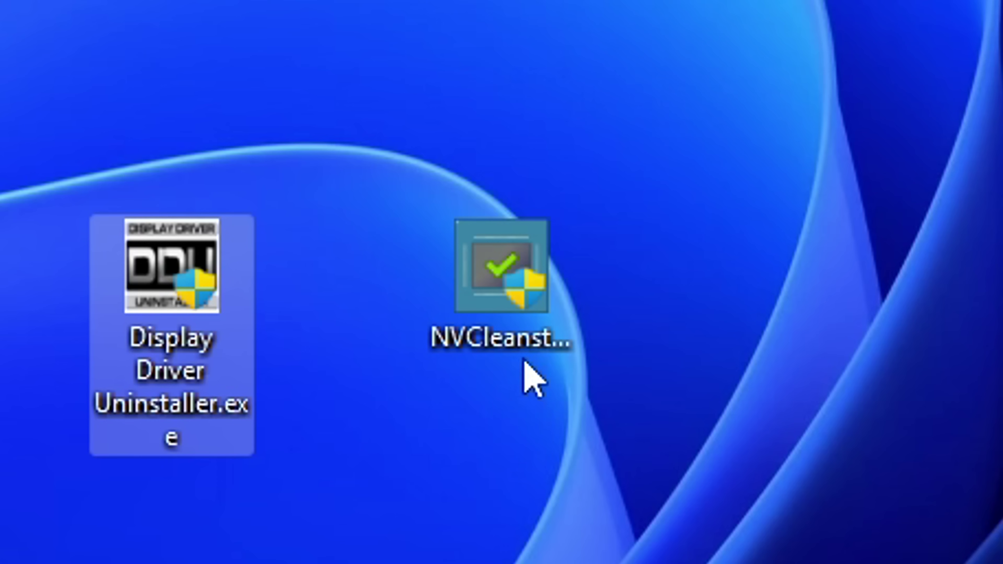
# Step: Launch NVCleanstall, enable Unattended Express Installation, and select the bundled NVIDIA program folders
pyautogui.doubleClick(513, 342)
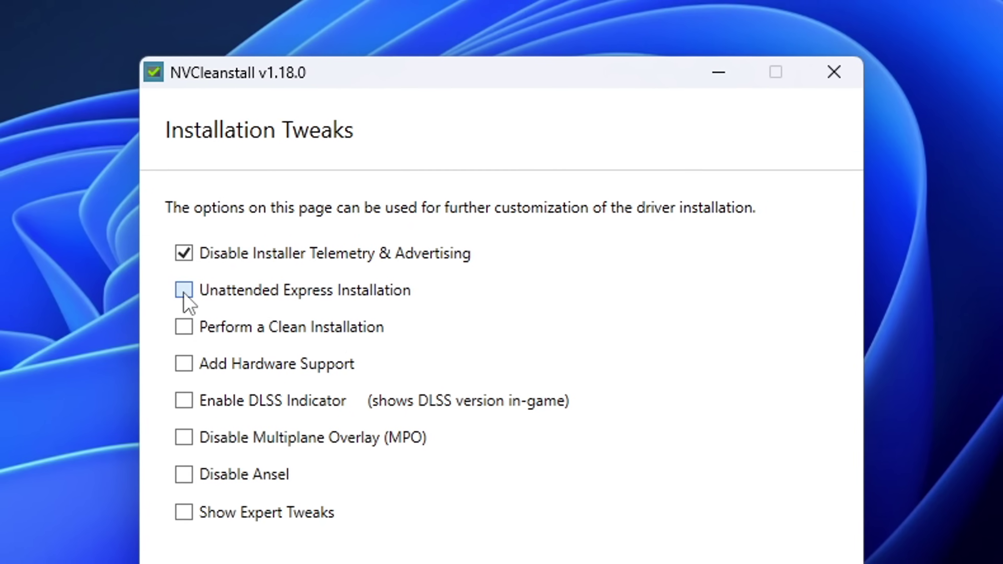
pyautogui.click(208, 296)
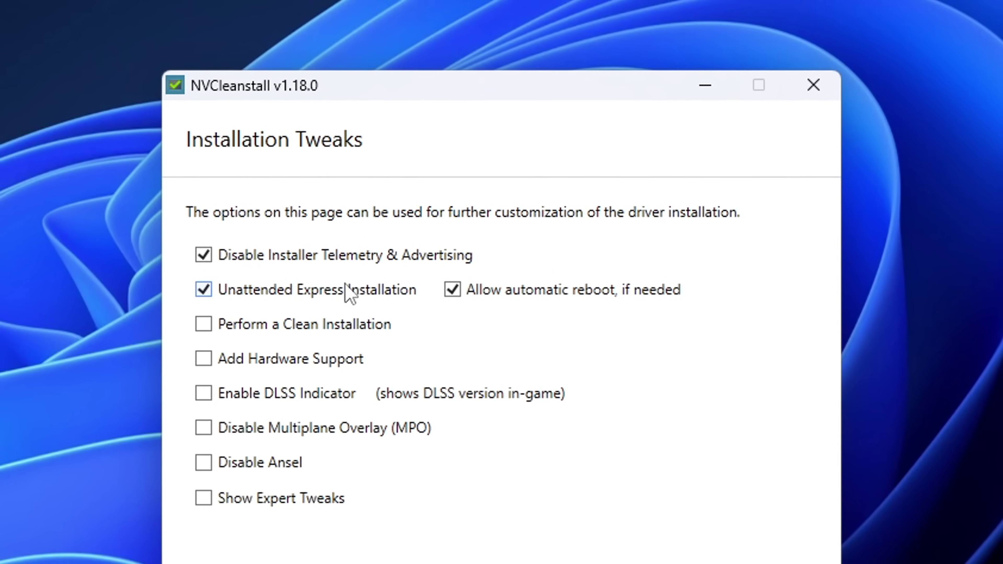
pyautogui.moveTo(724, 465); pyautogui.dragTo(681, 214)
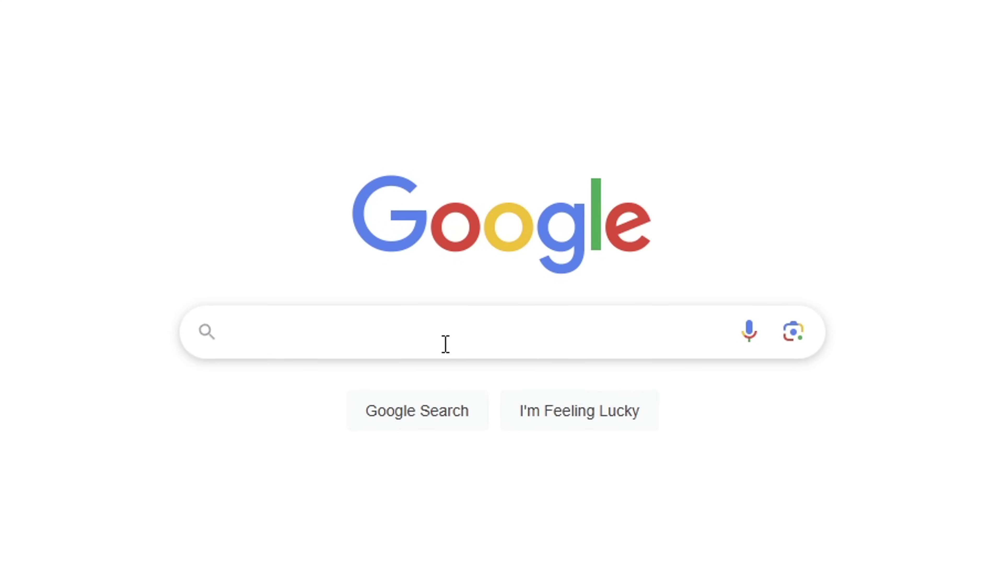
# Step: Search 'nvidia clean install', open TechPowerUp's NVCleanstall page, and copy NVCleanstall_1.18.0.exe to the desktop
pyautogui.click(488, 329)
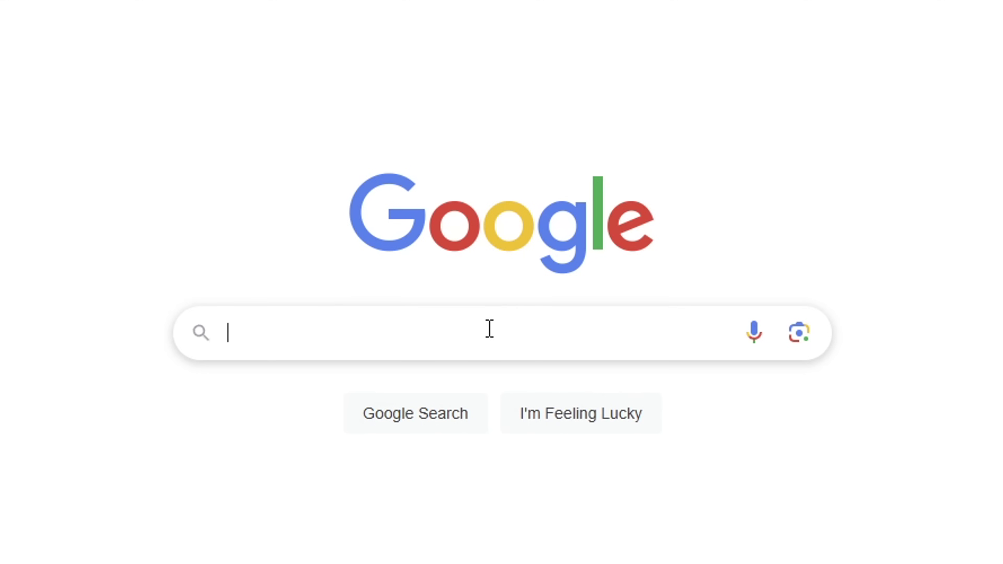
pyautogui.write('nvidia cle')
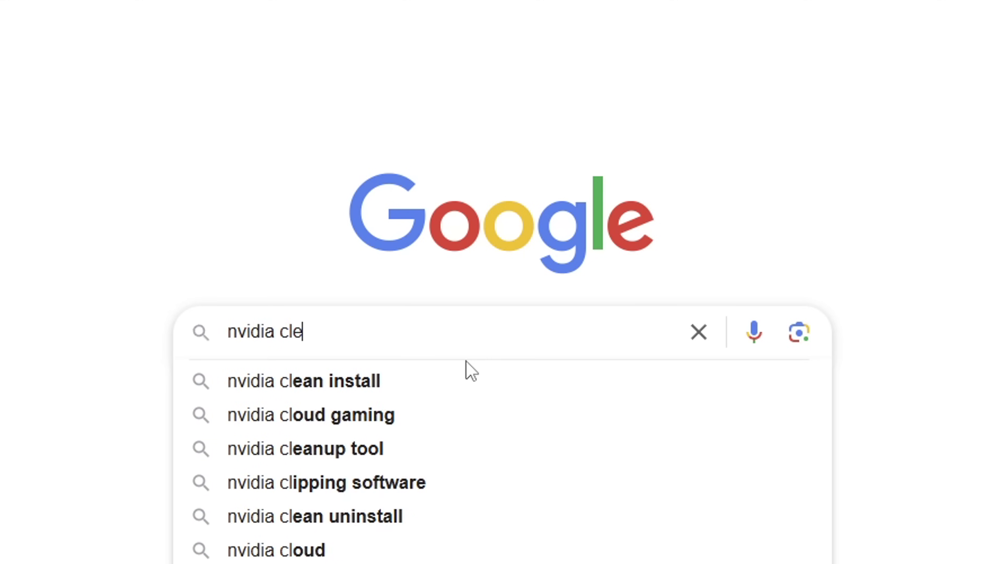
pyautogui.write('an install')
pyautogui.press('Return')
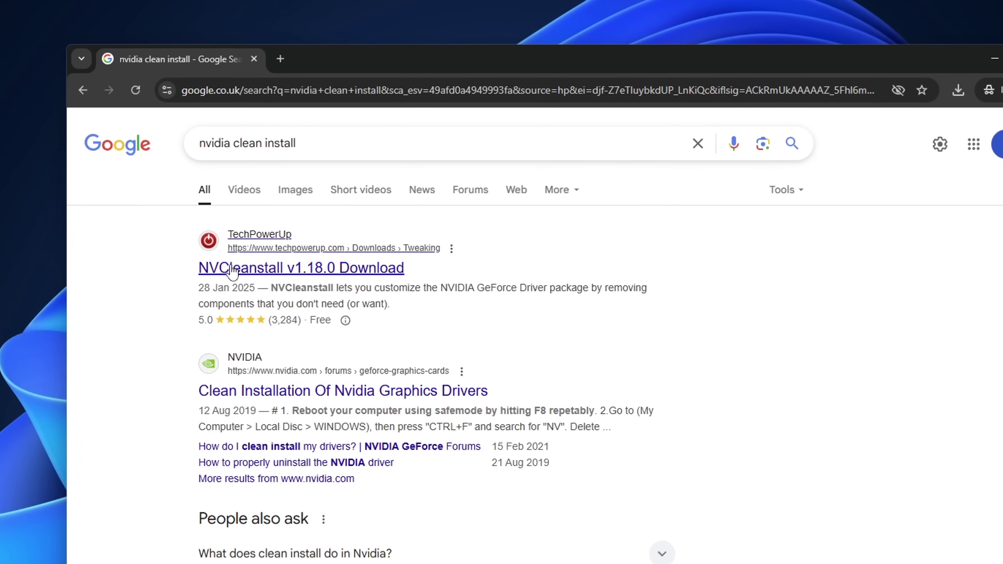
pyautogui.click(270, 272)
pyautogui.moveTo(468, 264); pyautogui.dragTo(208, 276)
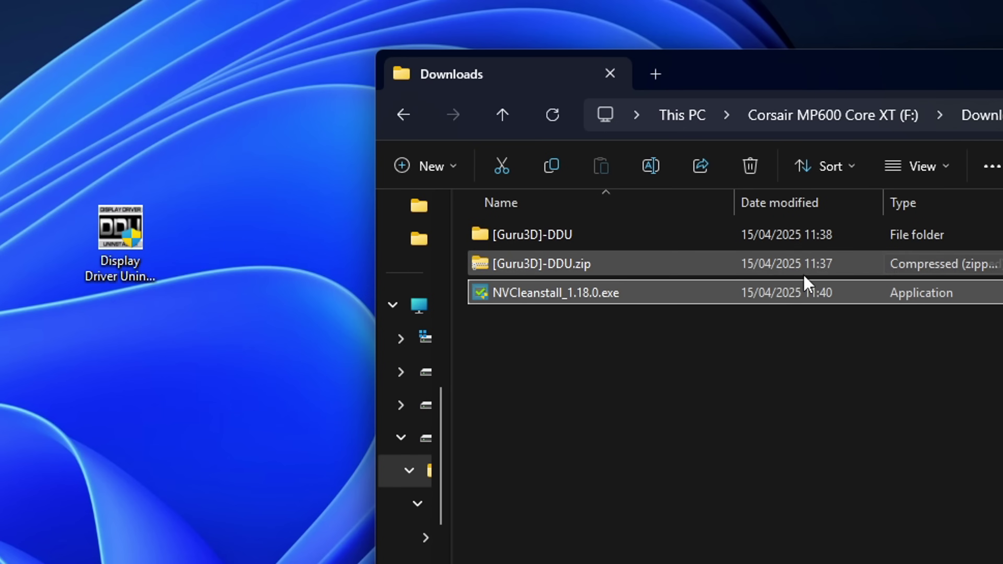
pyautogui.moveTo(639, 295); pyautogui.dragTo(278, 271)
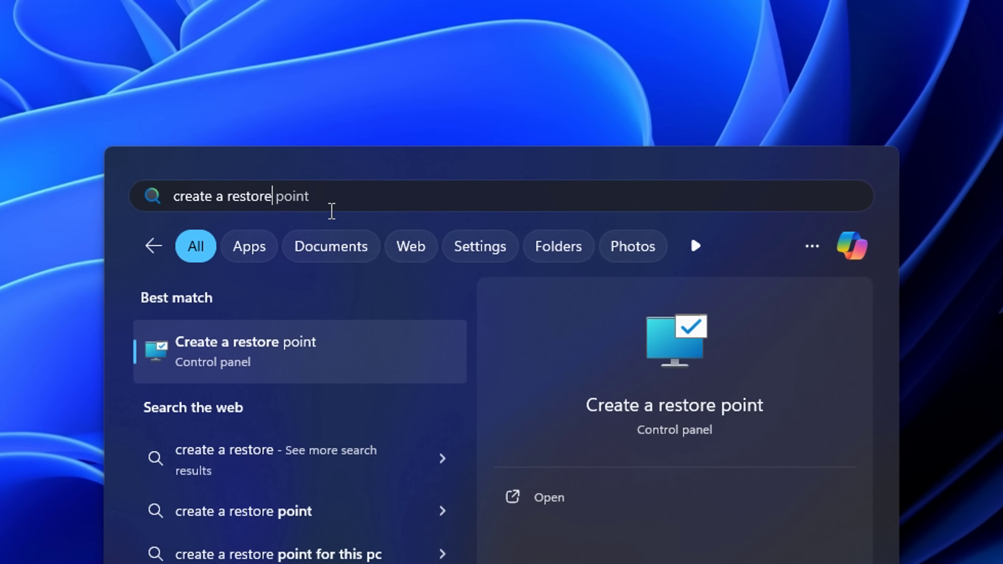
# Step: Find 'create a restore point' and create a restore point described as Backup
pyautogui.write('poi')
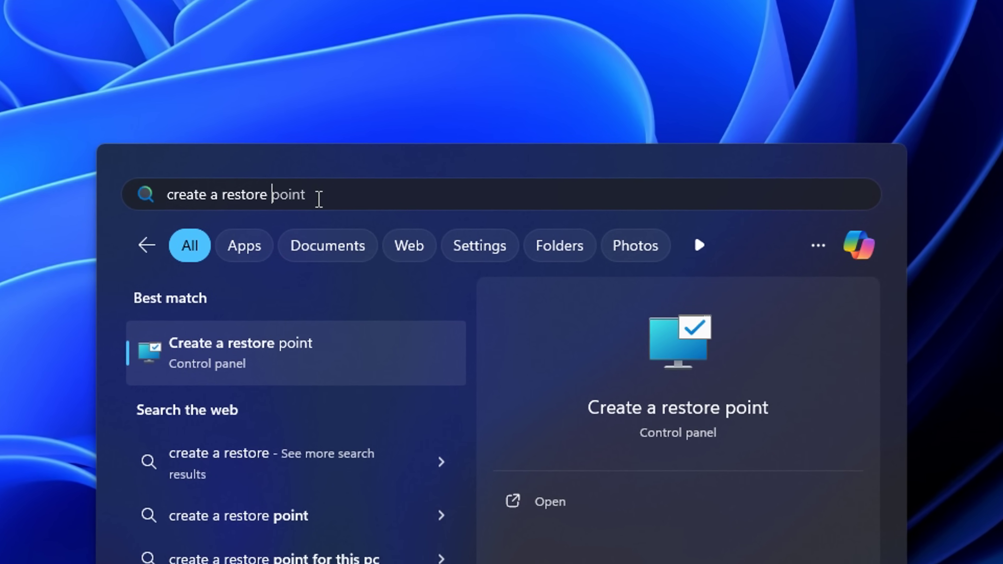
pyautogui.write('nt')
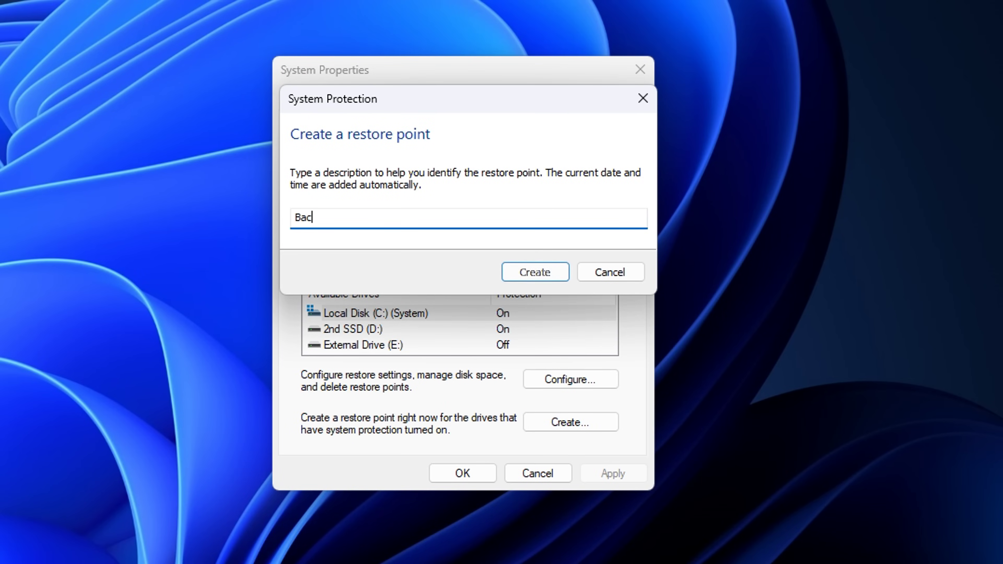
pyautogui.click(539, 275)
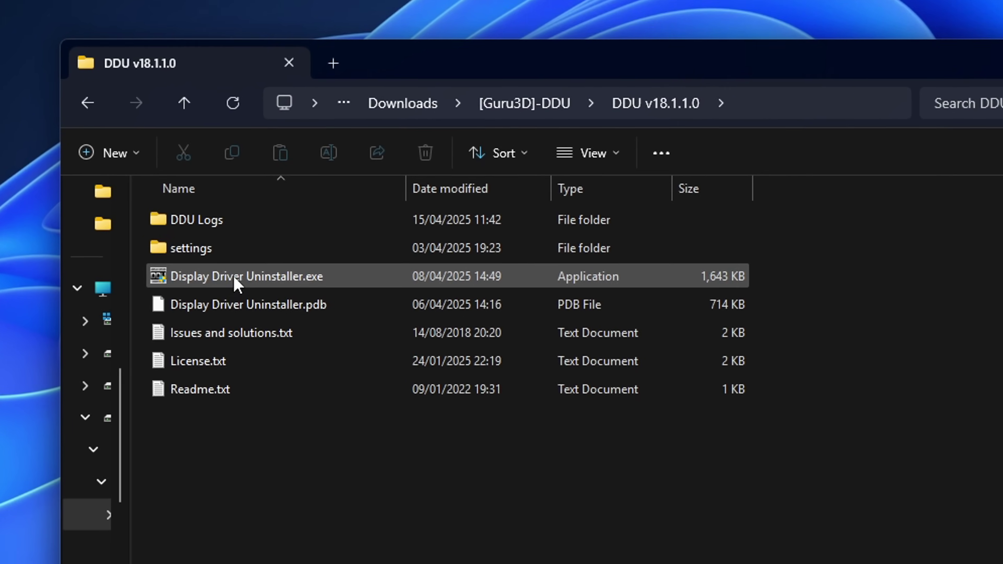
# Step: Launch Display Driver Uninstaller.exe from the DDU v18.1.1.0 folder
pyautogui.doubleClick(333, 277)
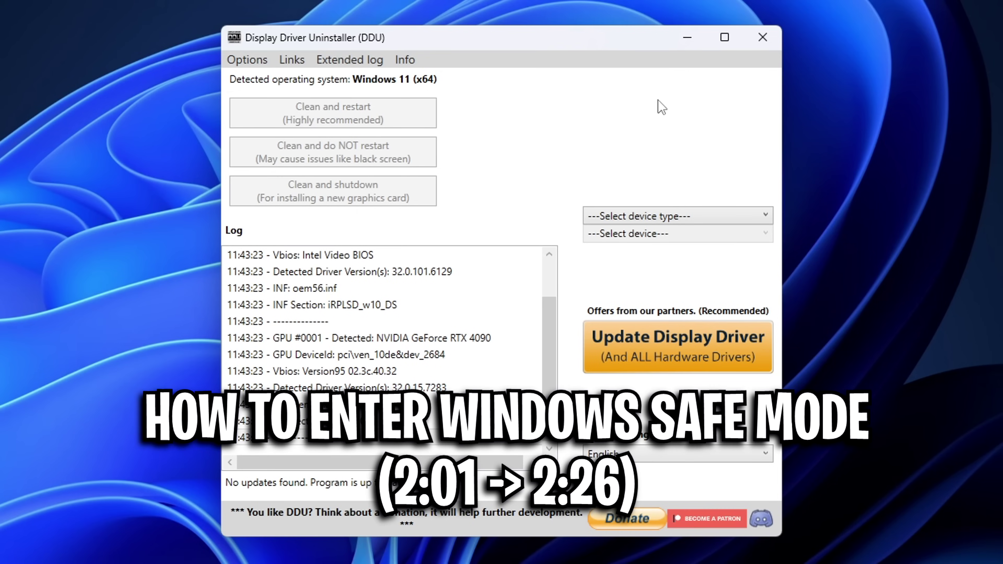
# Step: Minimise DDU, restart into recovery, then go Troubleshoot > Advanced options > Start-up Settings > Restart
pyautogui.click(686, 39)
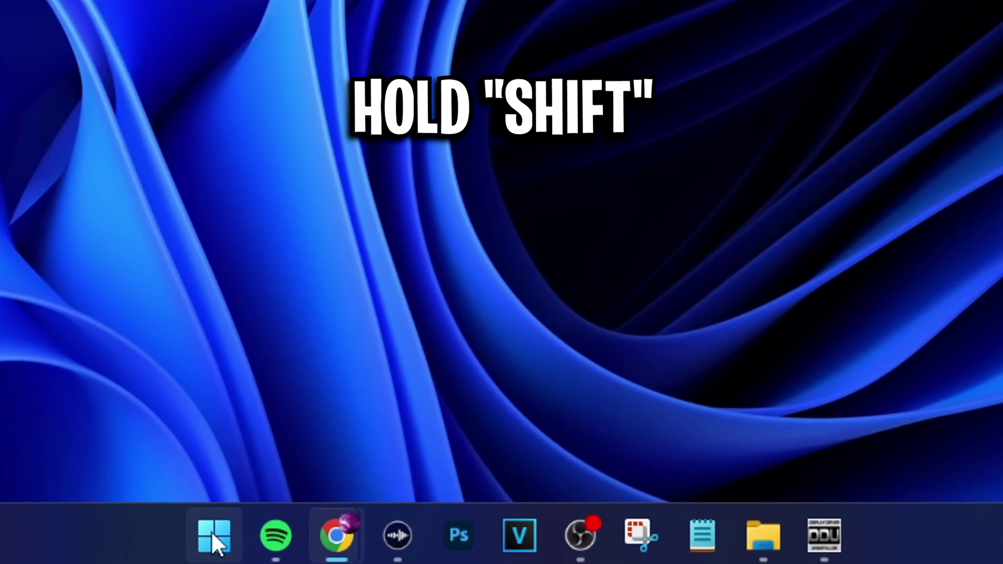
pyautogui.click(200, 534)
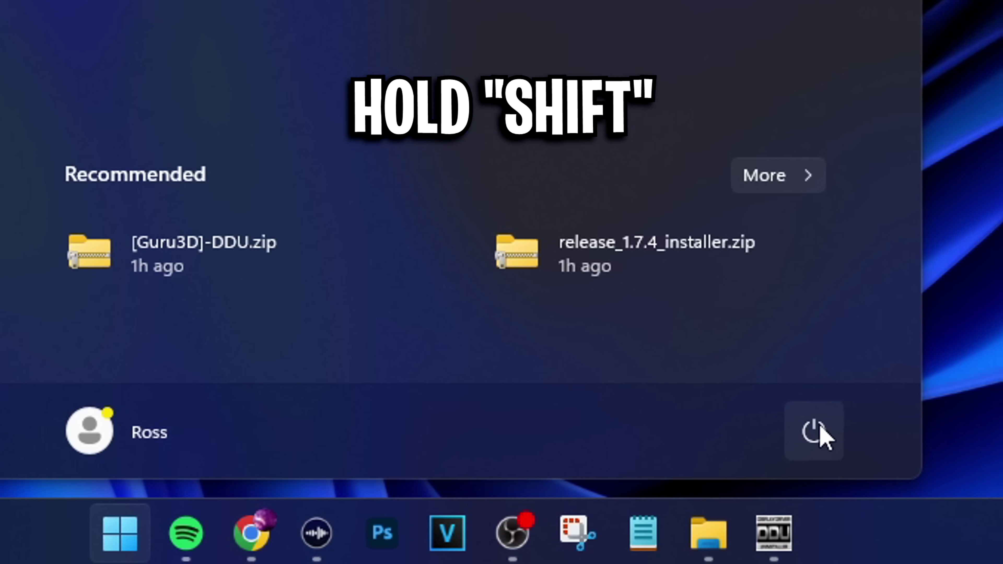
pyautogui.click(889, 431)
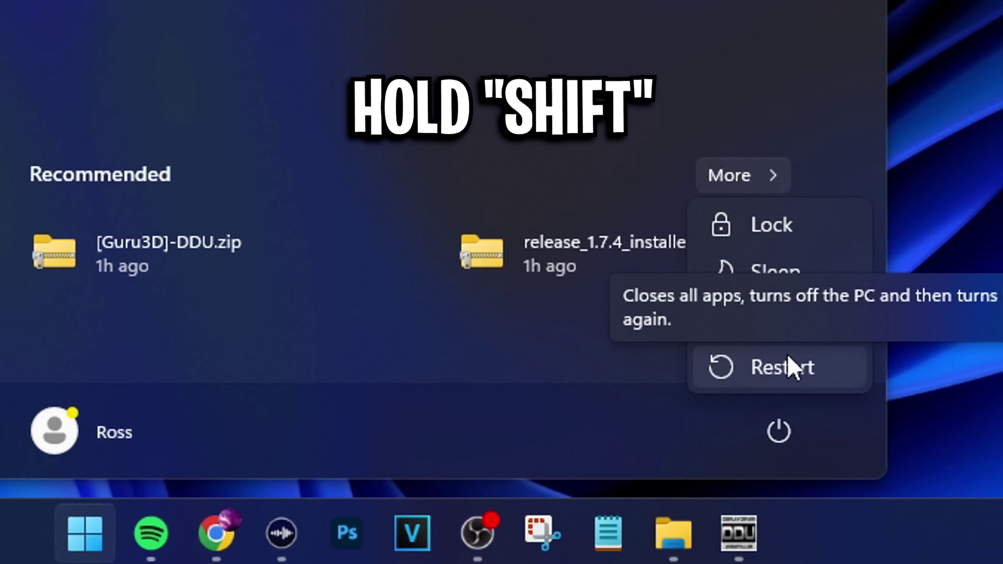
pyautogui.keyDown('shift'); pyautogui.click(866, 370); pyautogui.keyUp('shift')
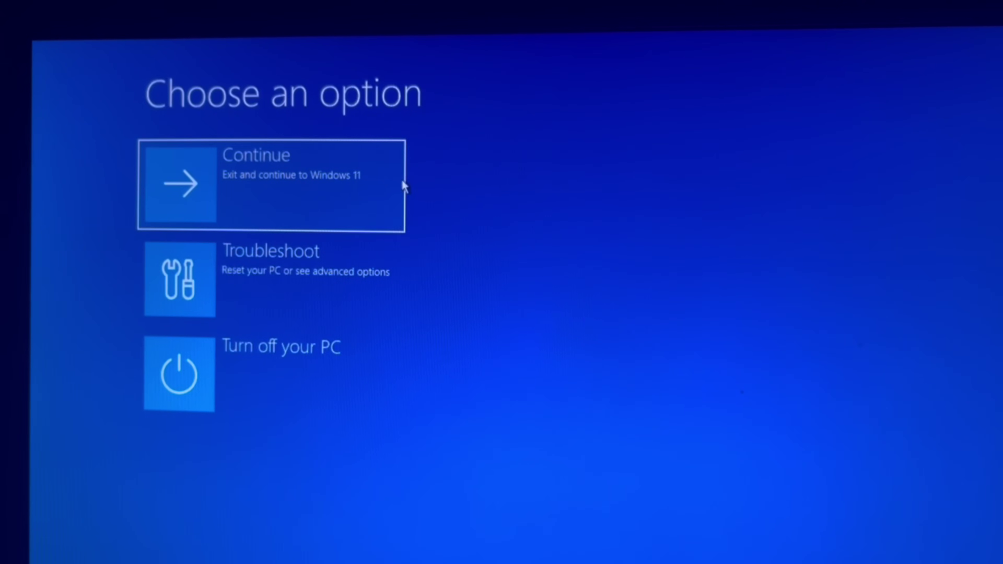
pyautogui.click(349, 300)
pyautogui.click(284, 288)
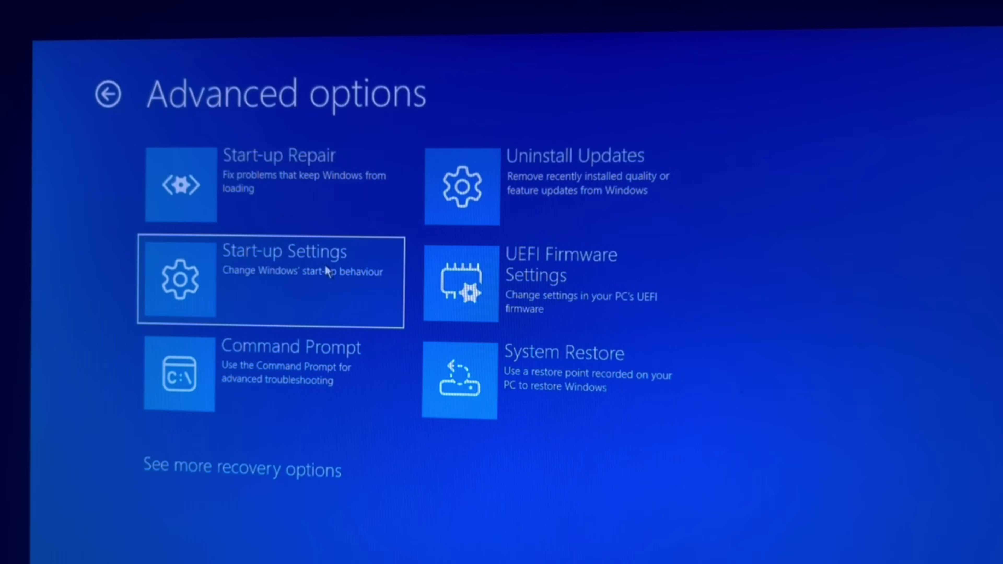
pyautogui.click(301, 308)
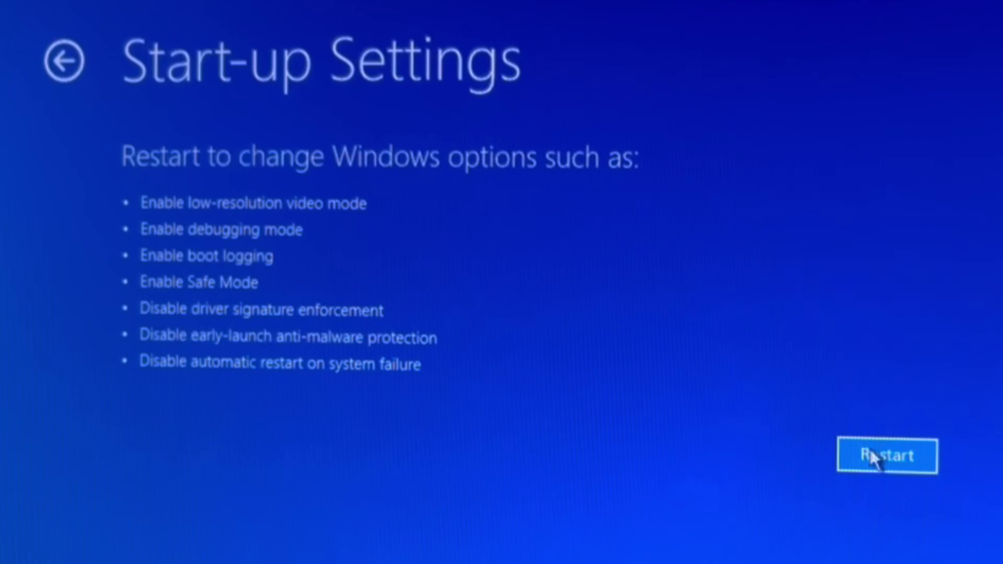
pyautogui.click(870, 460)
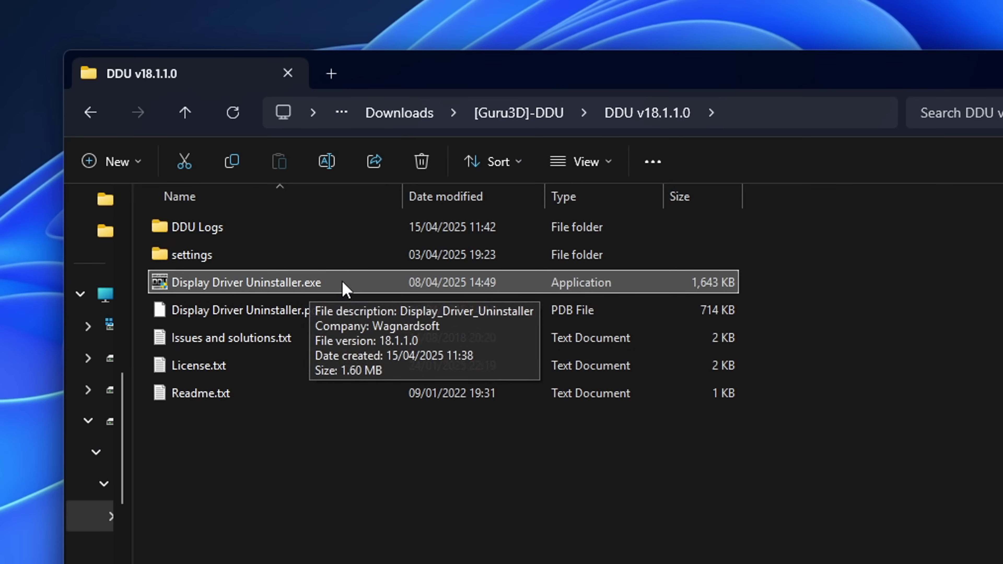
# Step: Launch Display Driver Uninstaller and set device type GPU with NVIDIA as the vendor
pyautogui.doubleClick(260, 286)
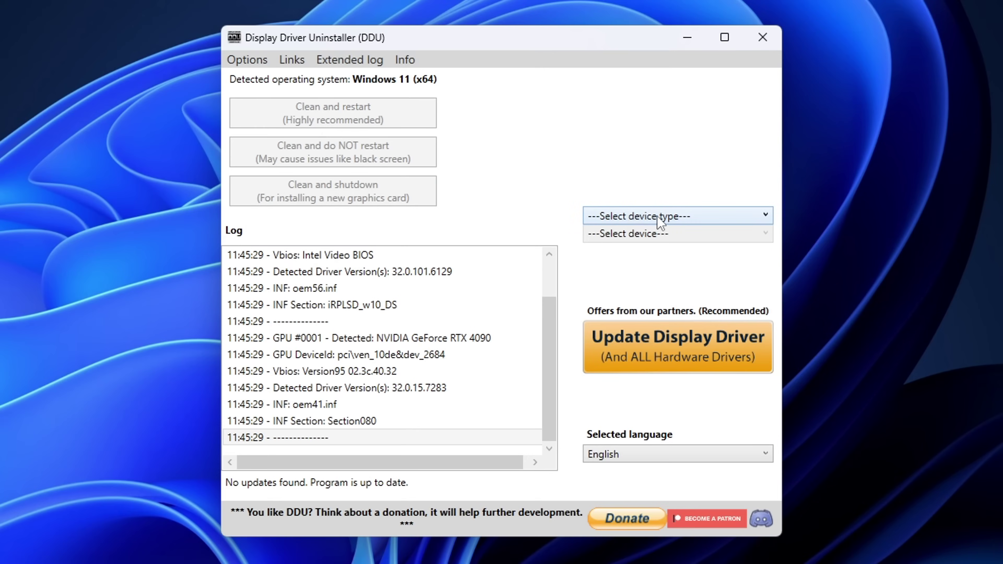
pyautogui.click(656, 216)
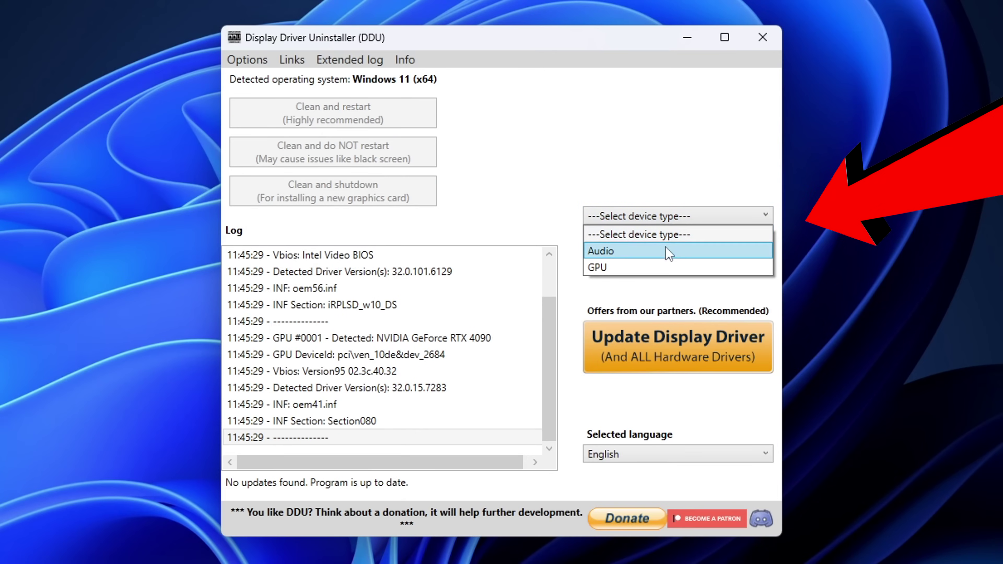
pyautogui.click(711, 268)
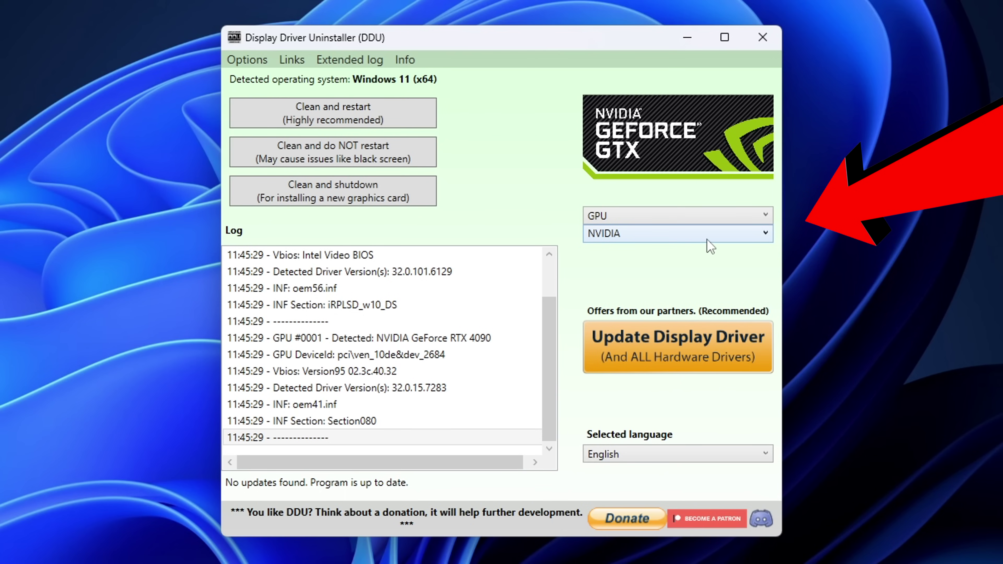
pyautogui.click(681, 273)
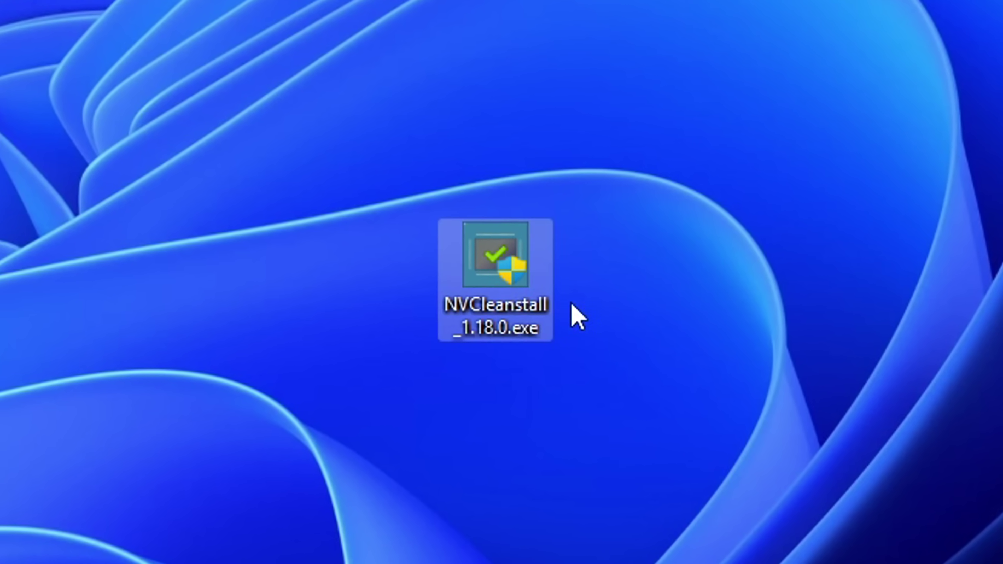
# Step: Launch NVCleanstall, choose to select a driver version manually, and expand the version list
pyautogui.doubleClick(497, 314)
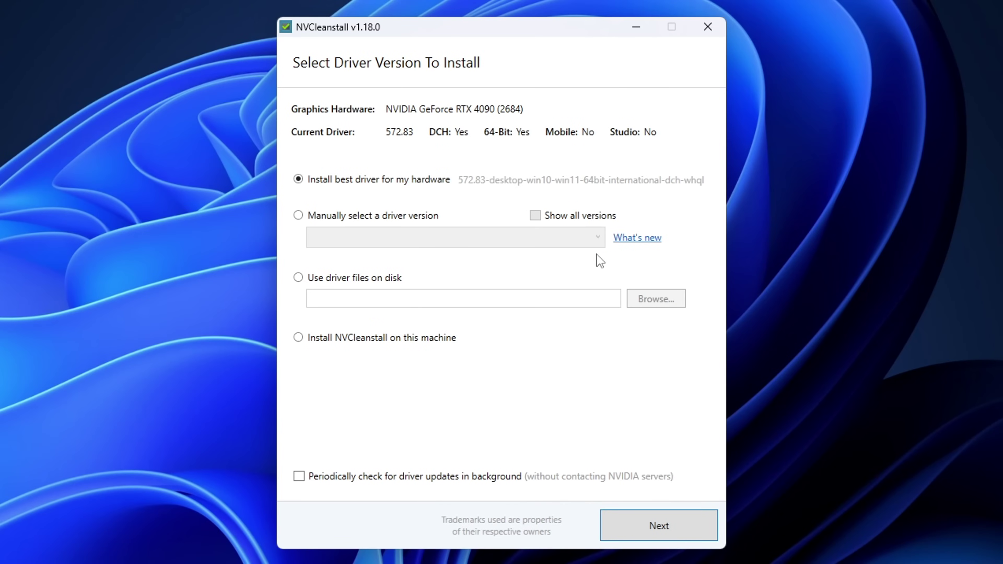
pyautogui.click(321, 217)
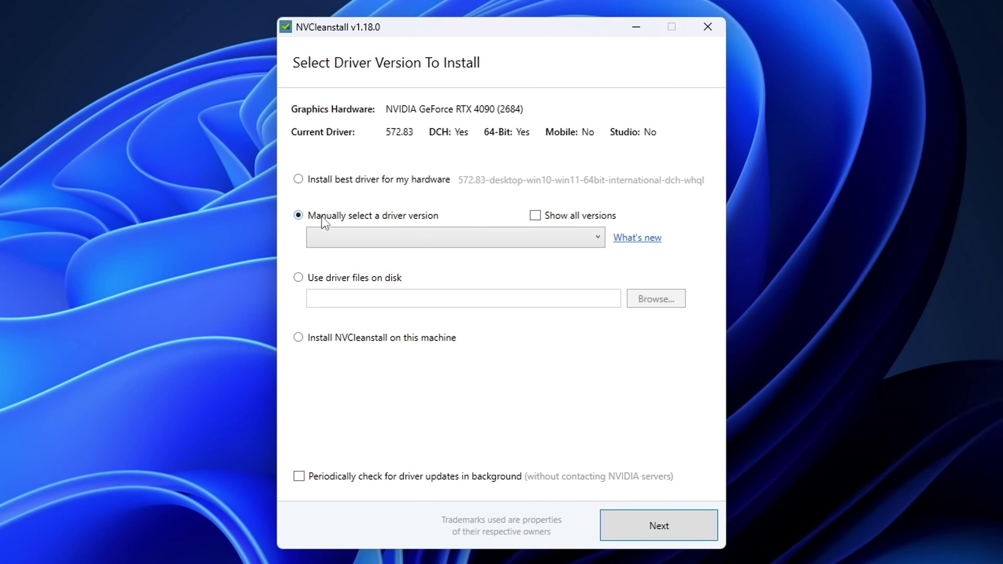
pyautogui.click(411, 234)
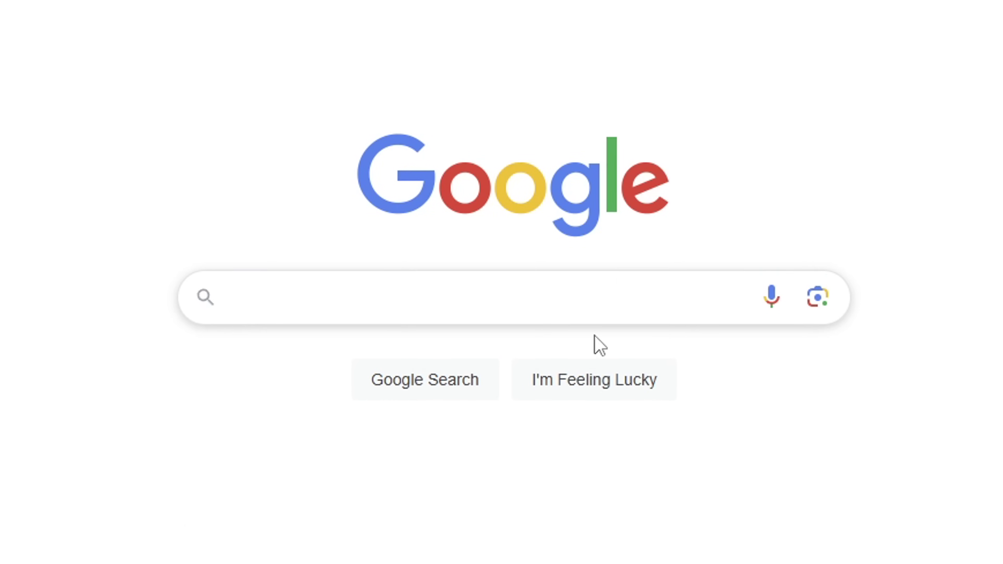
# Step: Enter 'best nvidia driver for fortnite rtx 3060' in Google, then choose NVCleanstall's best driver for this hardware
pyautogui.click(569, 312)
pyautogui.write('best nvidia driver ')
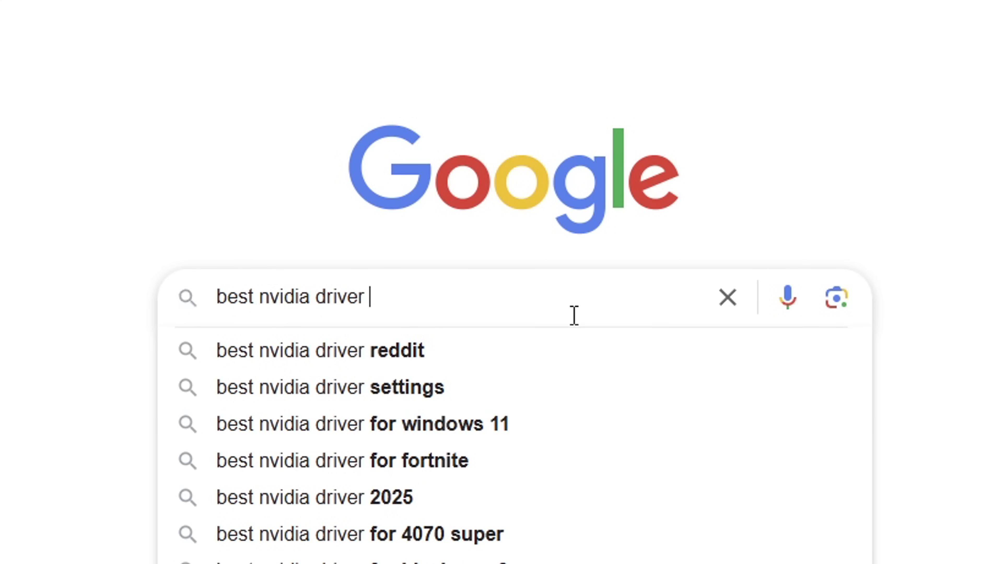
pyautogui.write('for fortnite ')
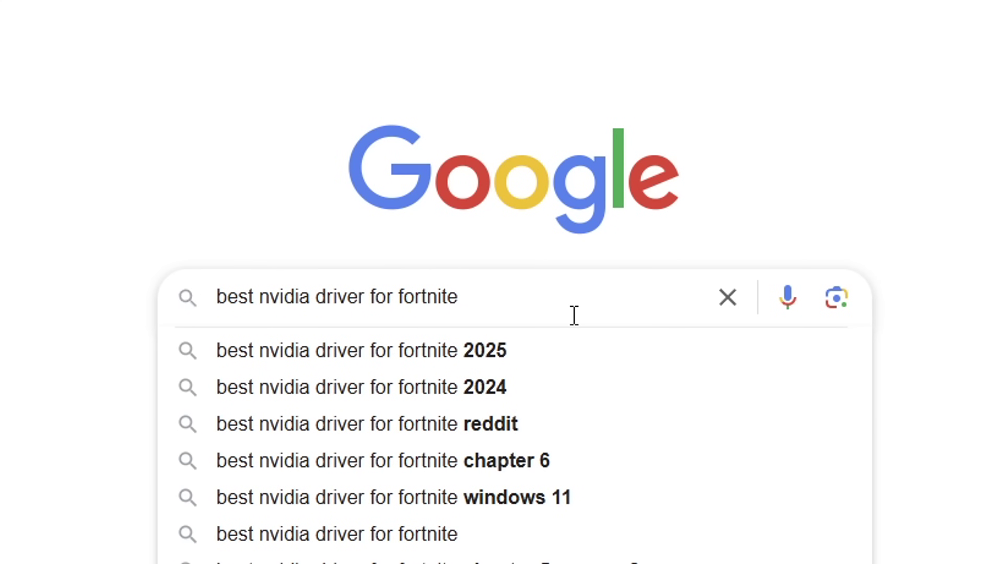
pyautogui.write('rtx 3')
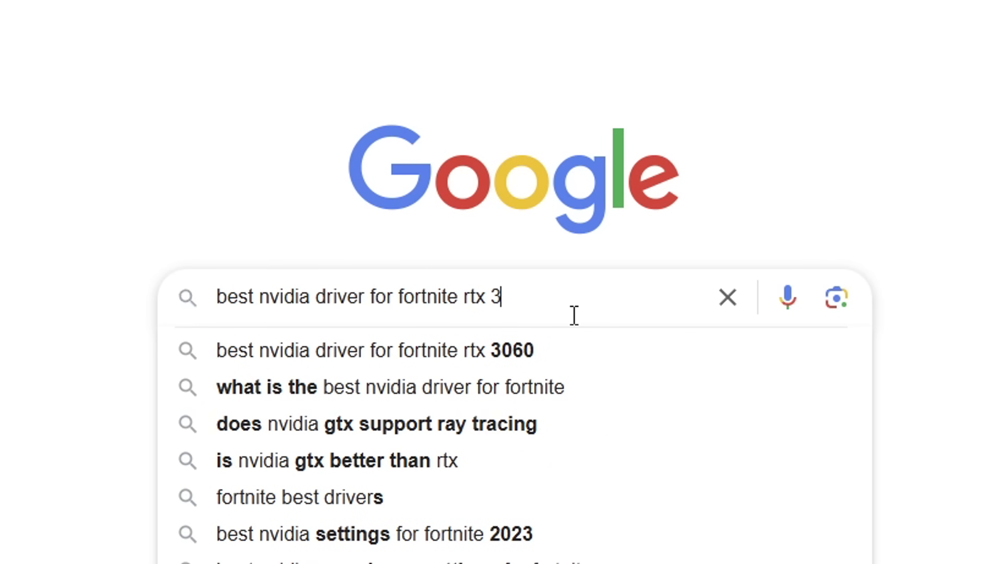
pyautogui.write('060')
pyautogui.click(891, 152)
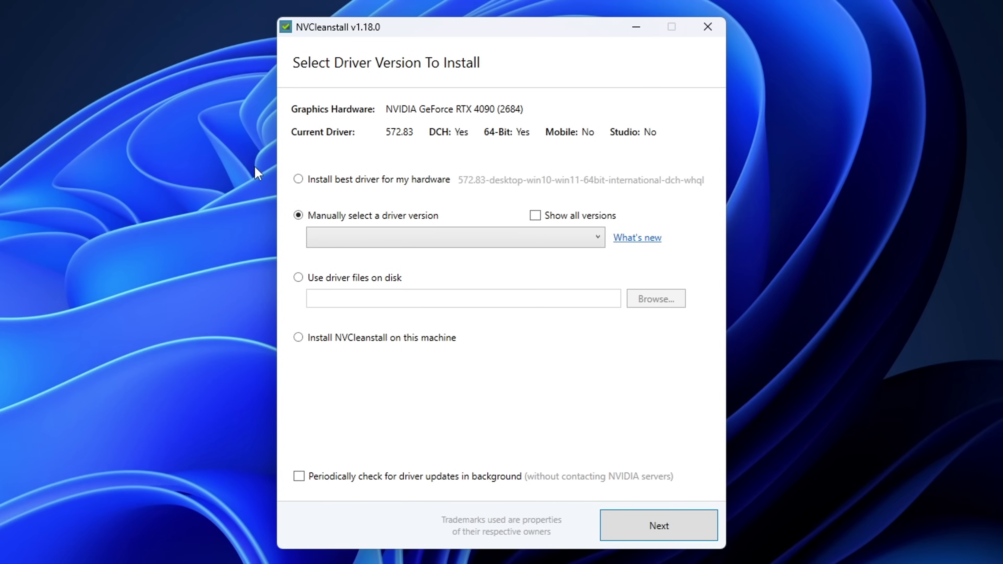
pyautogui.click(374, 181)
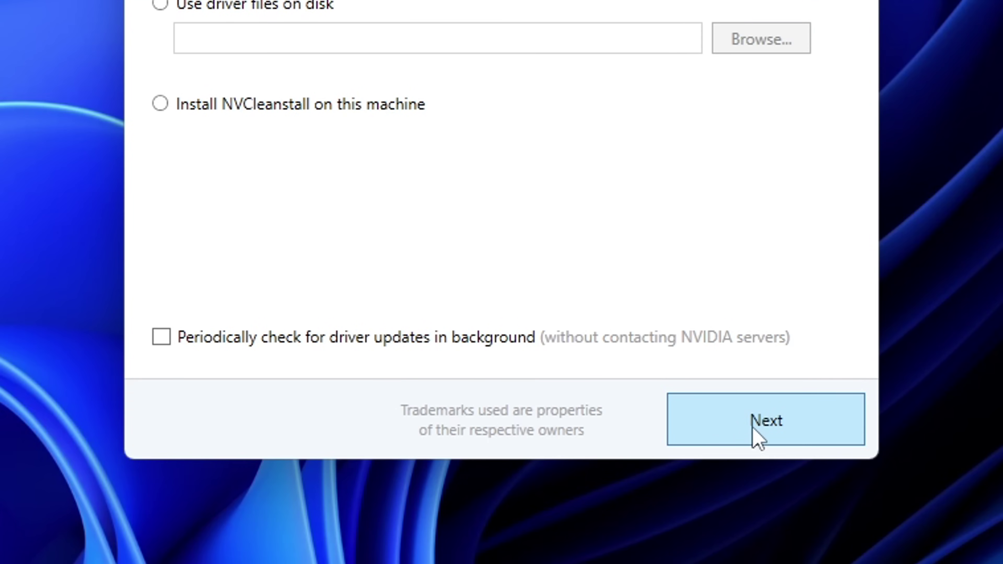
# Step: Keep only the Display Driver component and continue to Installation Tweaks
pyautogui.click(836, 439)
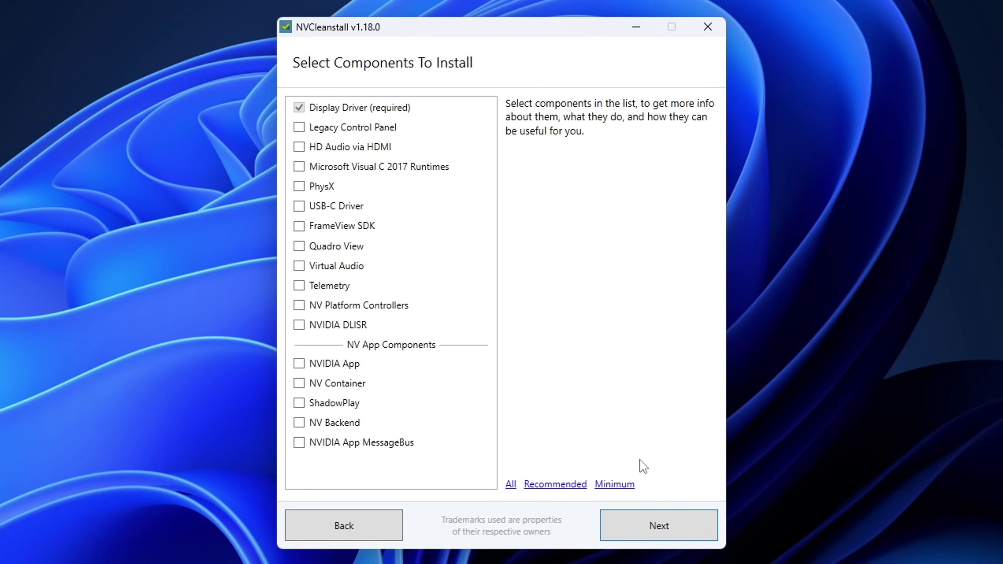
pyautogui.press('Return')
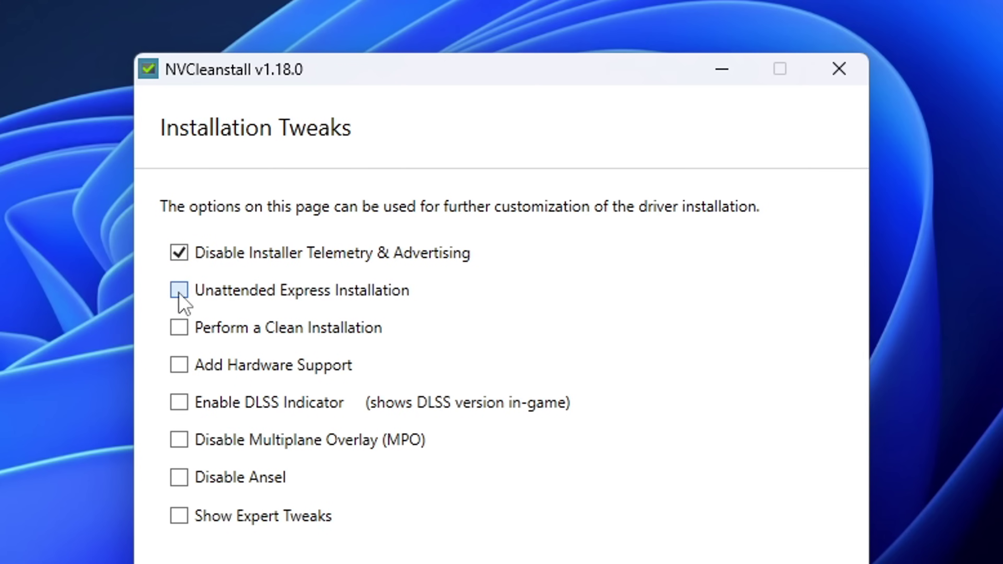
# Step: Enable Unattended Express Installation and Clean Installation, and disable Ansel
pyautogui.click(195, 294)
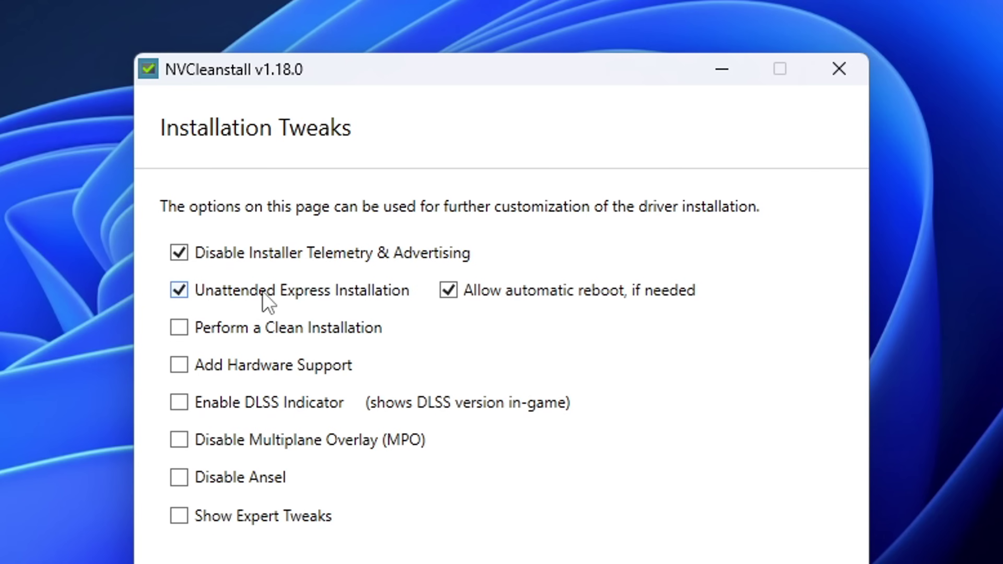
pyautogui.click(196, 333)
pyautogui.click(178, 481)
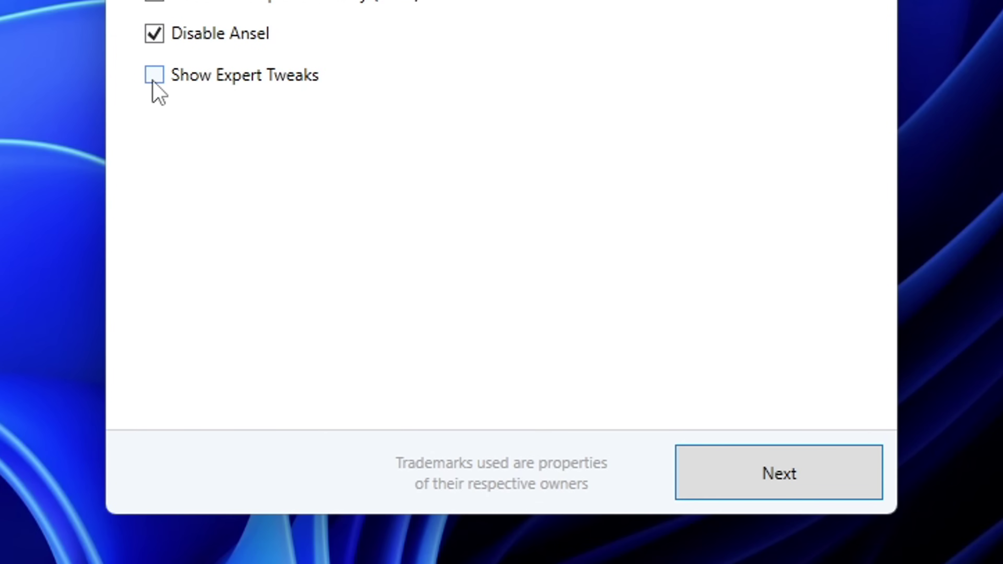
# Step: In expert tweaks, disable driver telemetry, enable MSI and Easy-Anti-Cheat signing, then build the installer
pyautogui.click(153, 81)
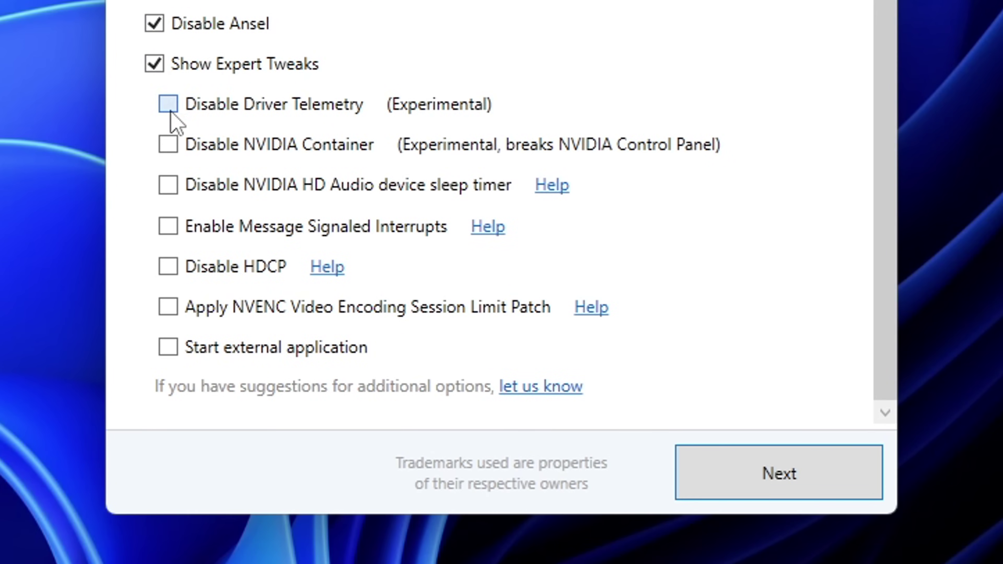
pyautogui.click(171, 112)
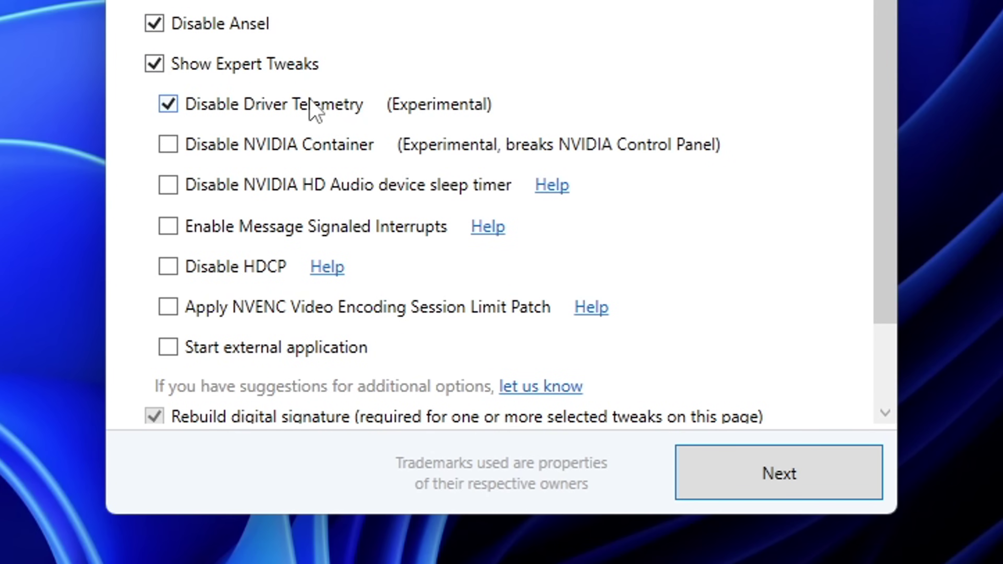
pyautogui.click(232, 229)
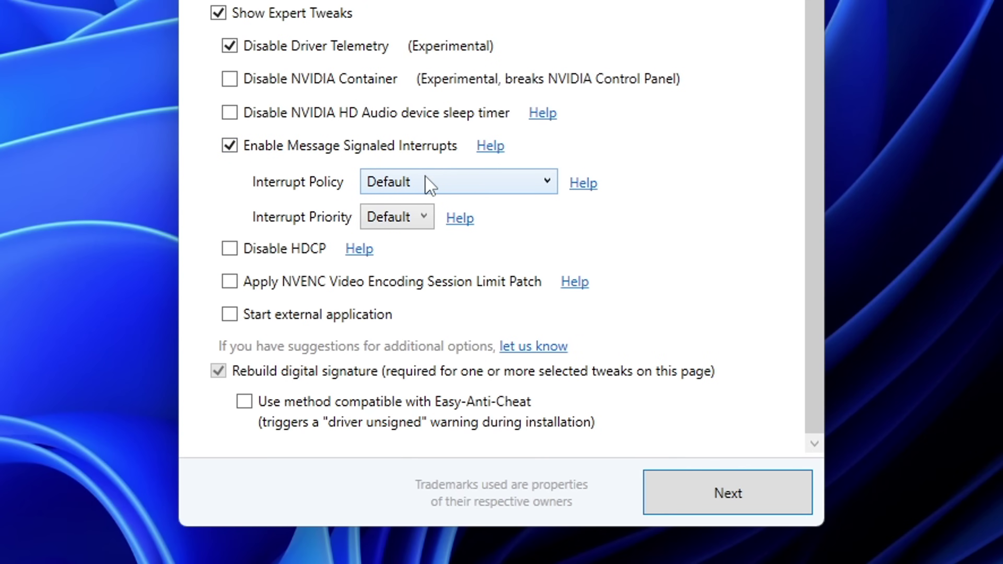
pyautogui.click(247, 402)
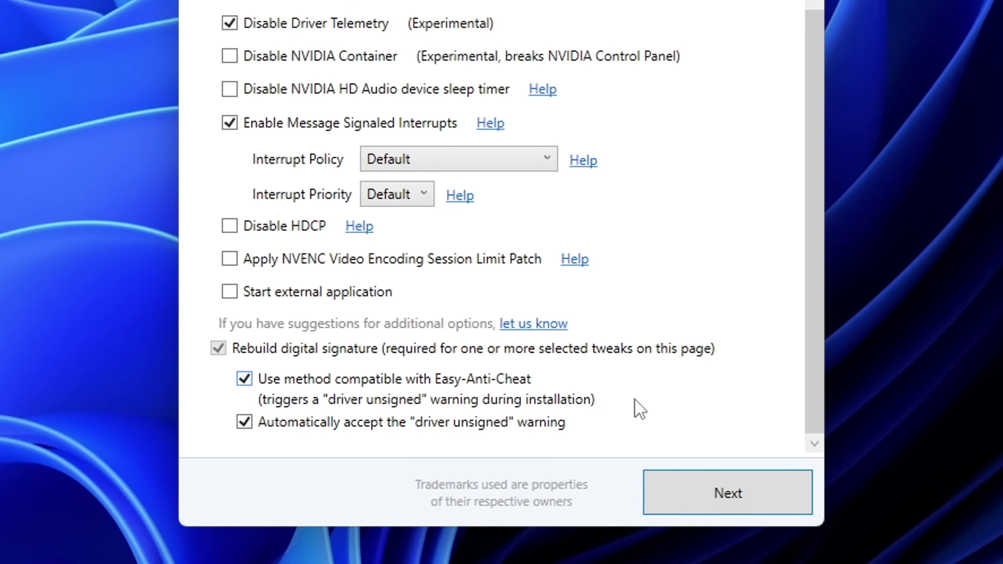
pyautogui.click(698, 535)
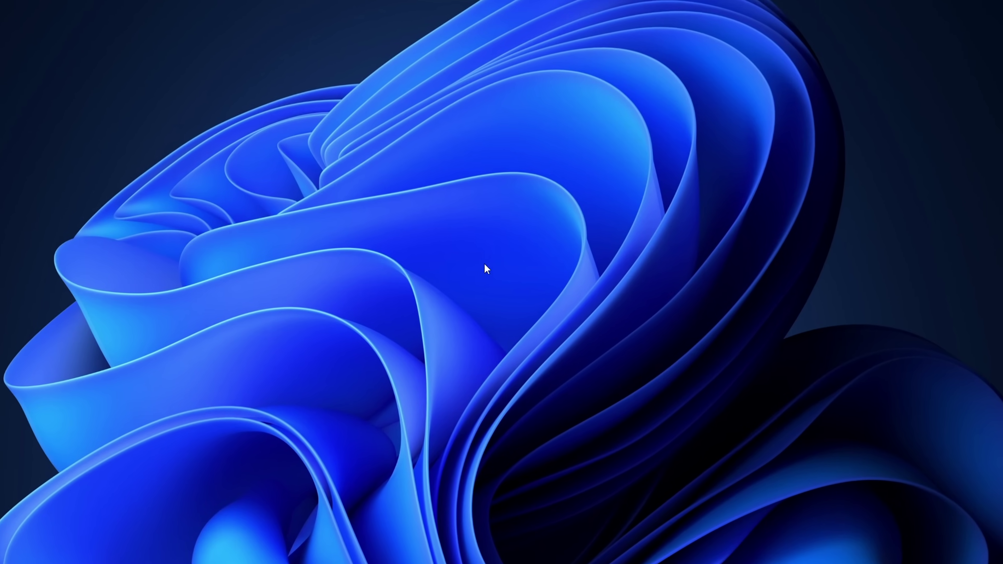
# Step: Set the DELL AW2723DF refresh rate to 239.97 Hz in Advanced display settings
pyautogui.rightClick(505, 266)
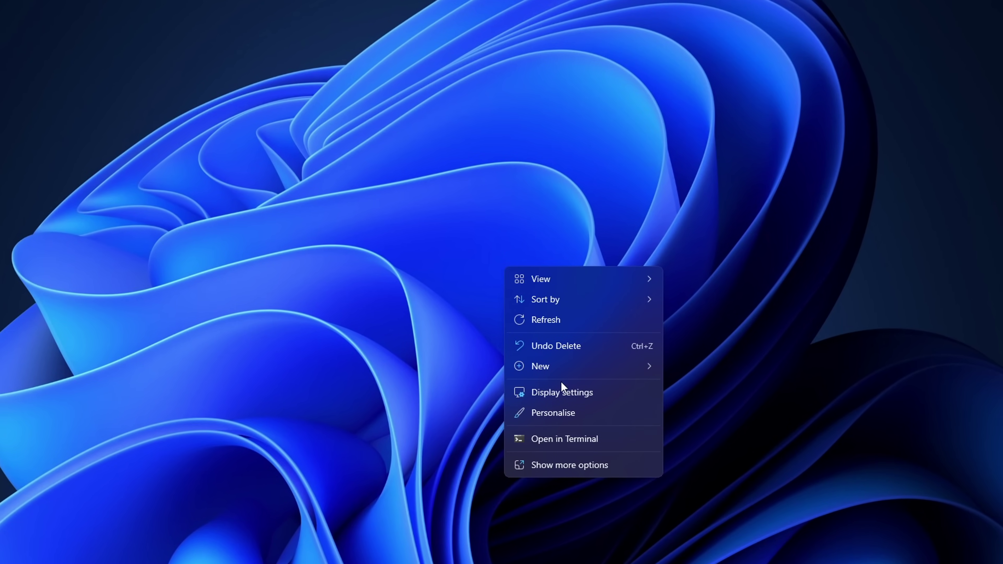
pyautogui.click(631, 393)
pyautogui.scroll(-5, 562, 381)
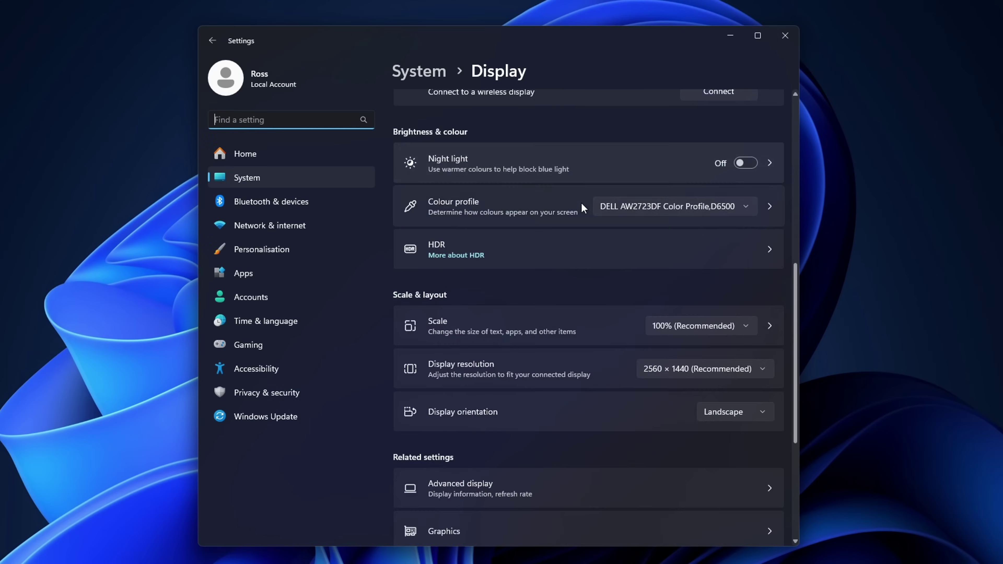
pyautogui.click(654, 424)
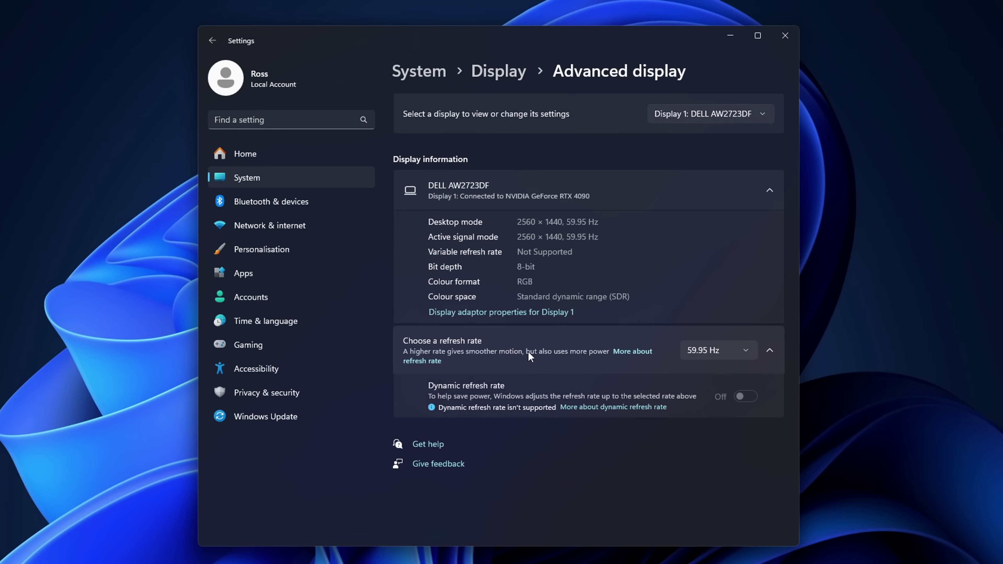
pyautogui.click(707, 355)
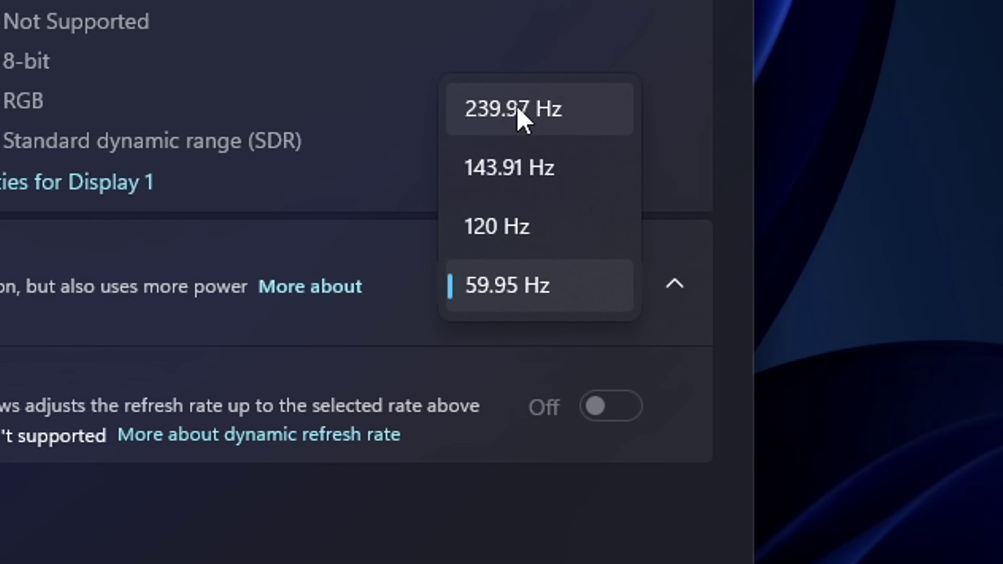
pyautogui.click(600, 116)
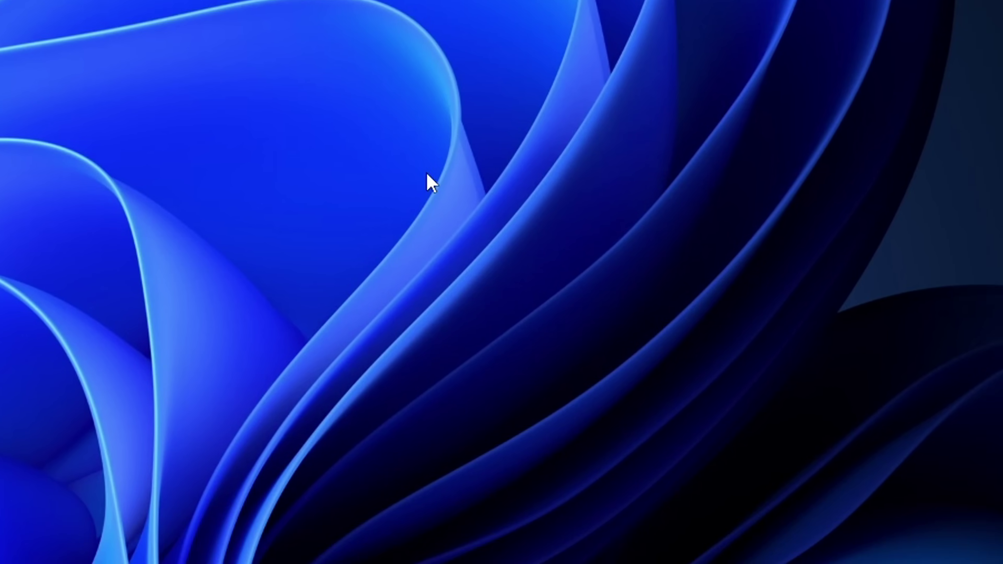
# Step: Launch NVIDIA Control Panel from the desktop menu and scroll through Manage 3D Settings' global list
pyautogui.rightClick(431, 183)
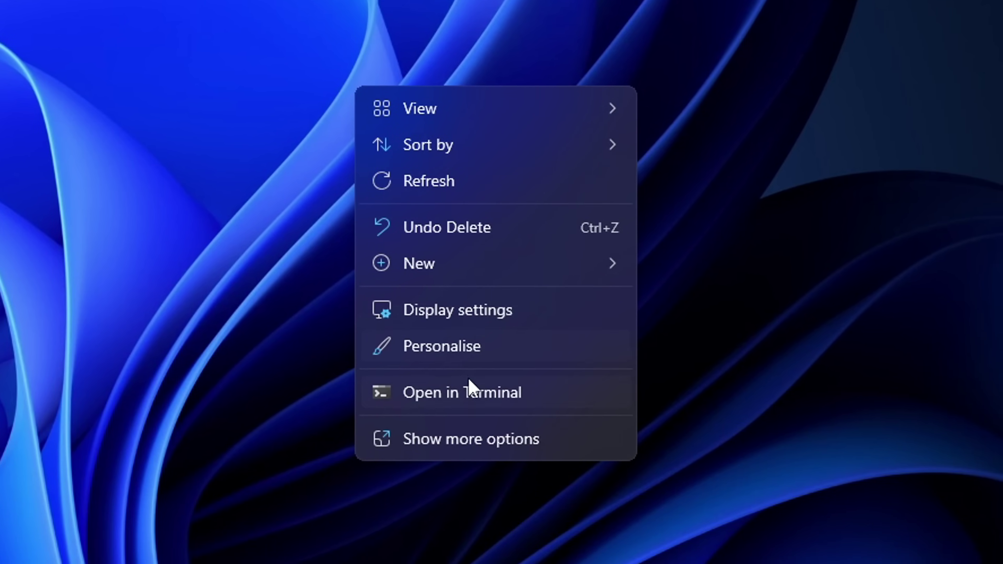
pyautogui.click(519, 446)
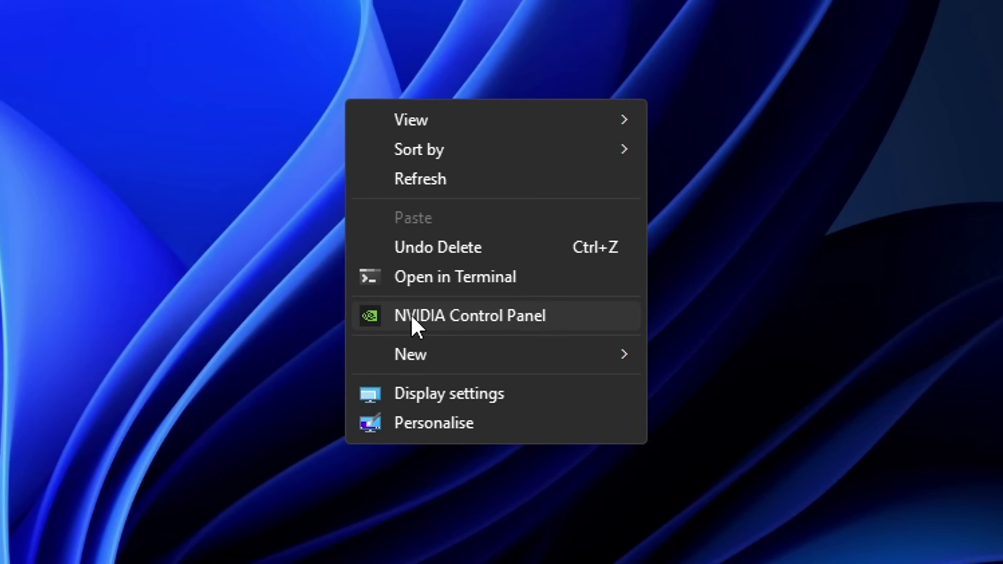
pyautogui.click(596, 323)
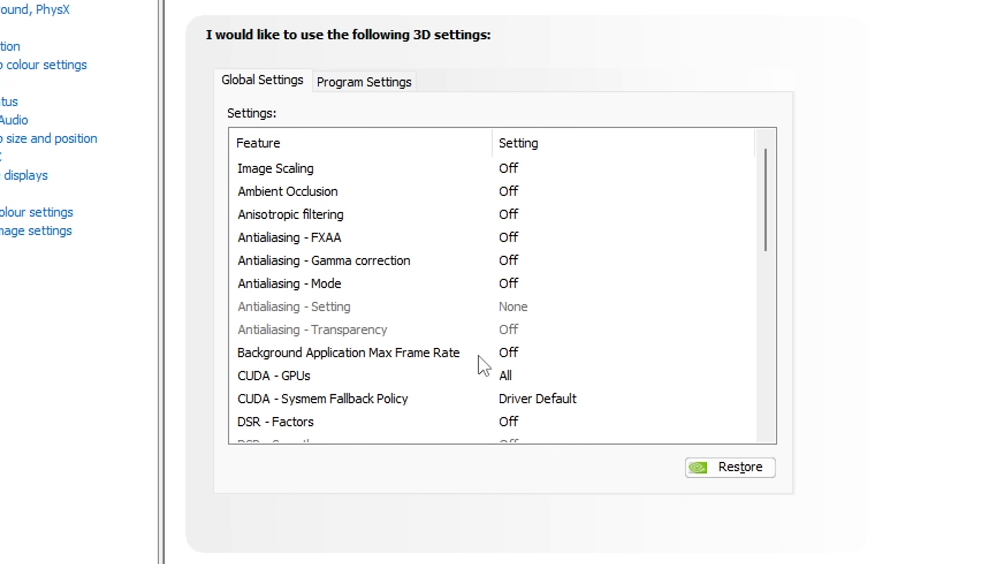
pyautogui.scroll(-3, 590, 355)
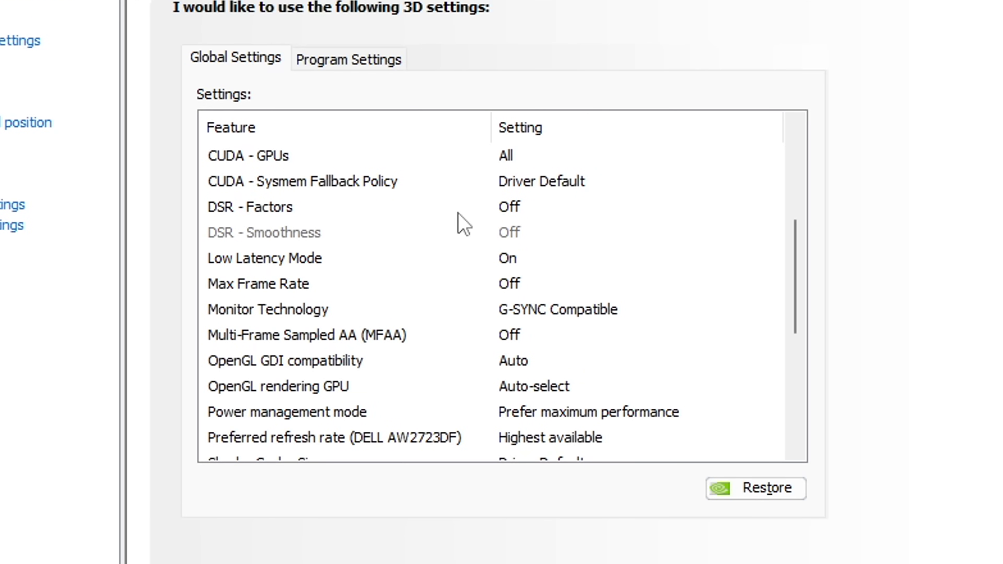
pyautogui.click(363, 259)
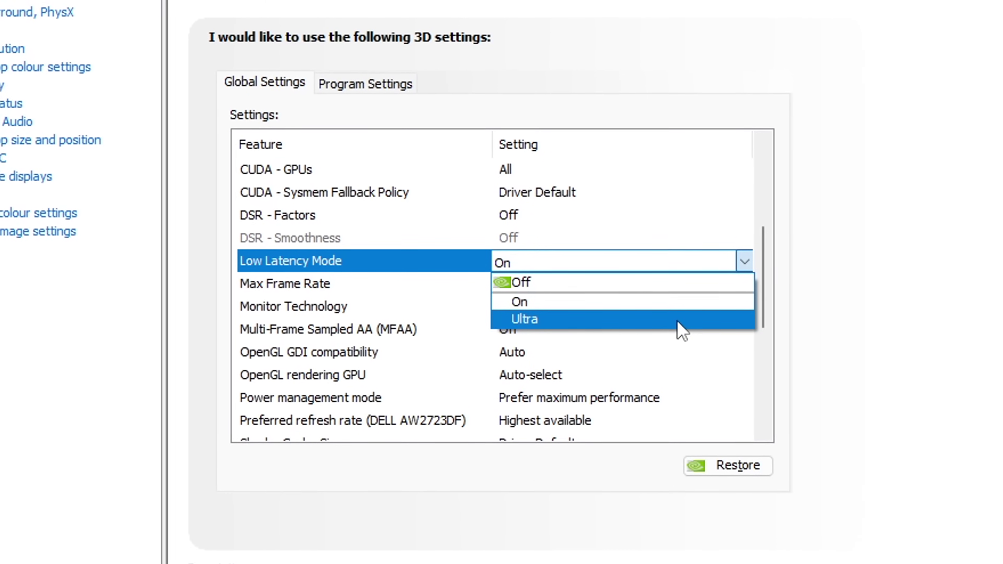
pyautogui.click(426, 288)
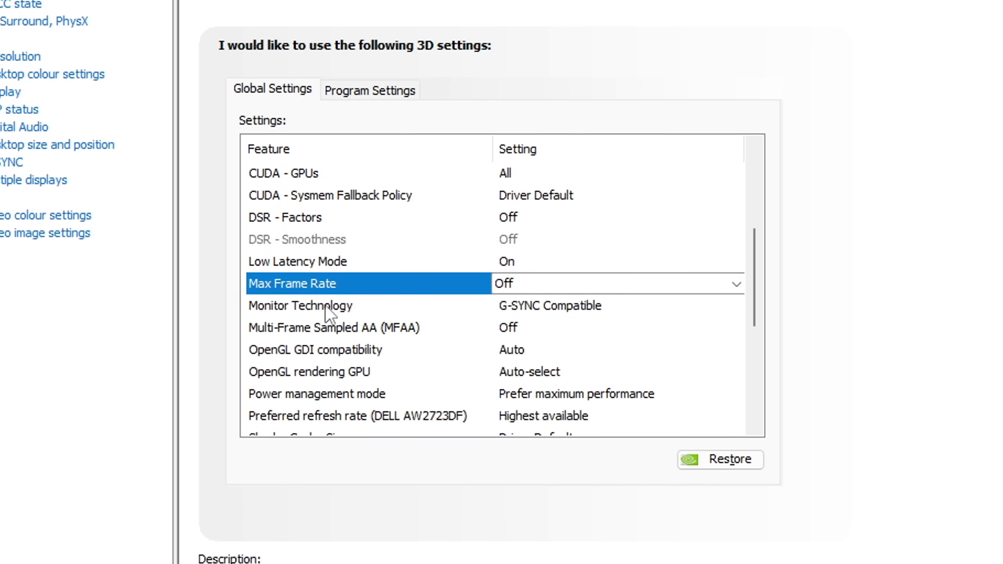
pyautogui.click(549, 308)
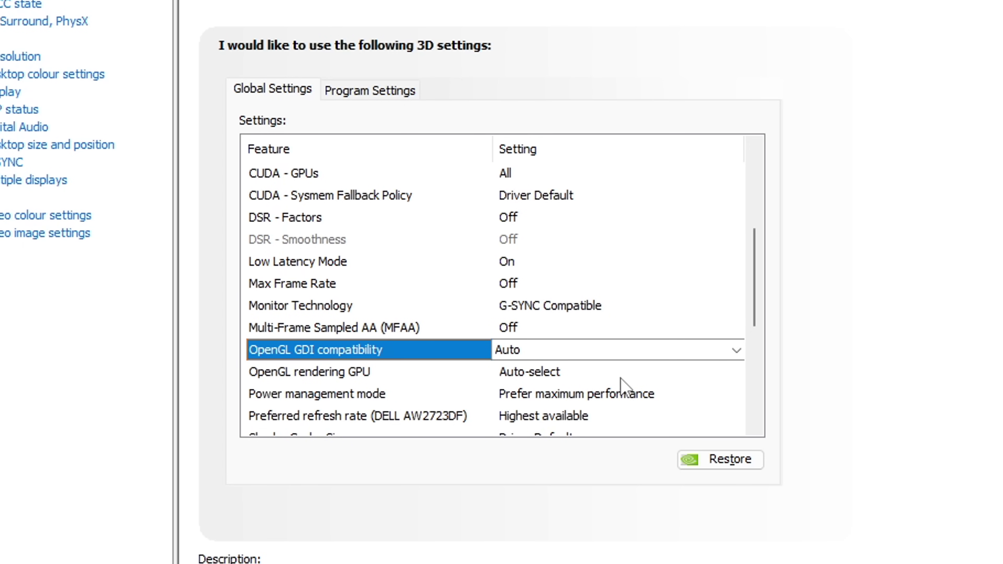
pyautogui.scroll(-3, 623, 380)
pyautogui.click(359, 197)
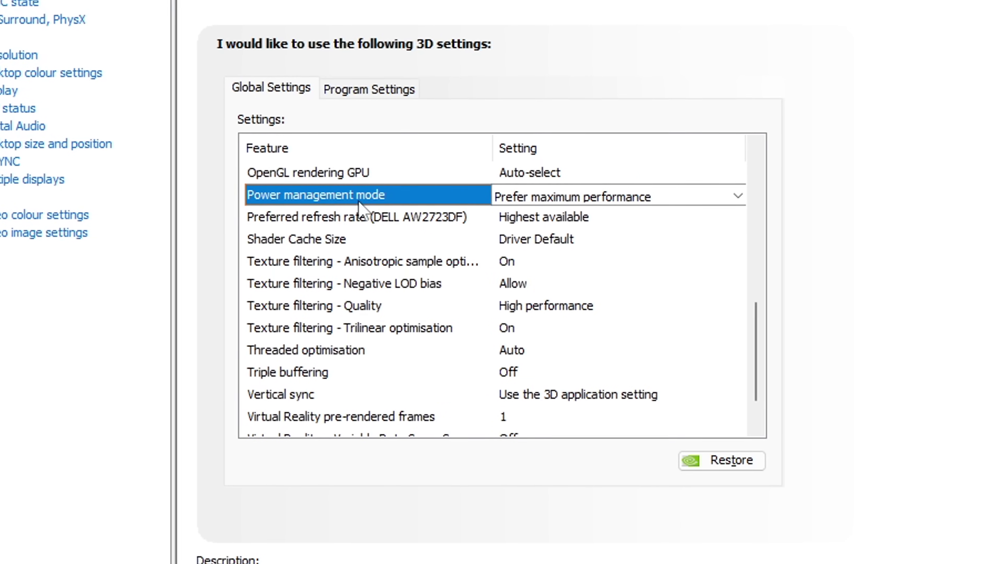
pyautogui.click(743, 196)
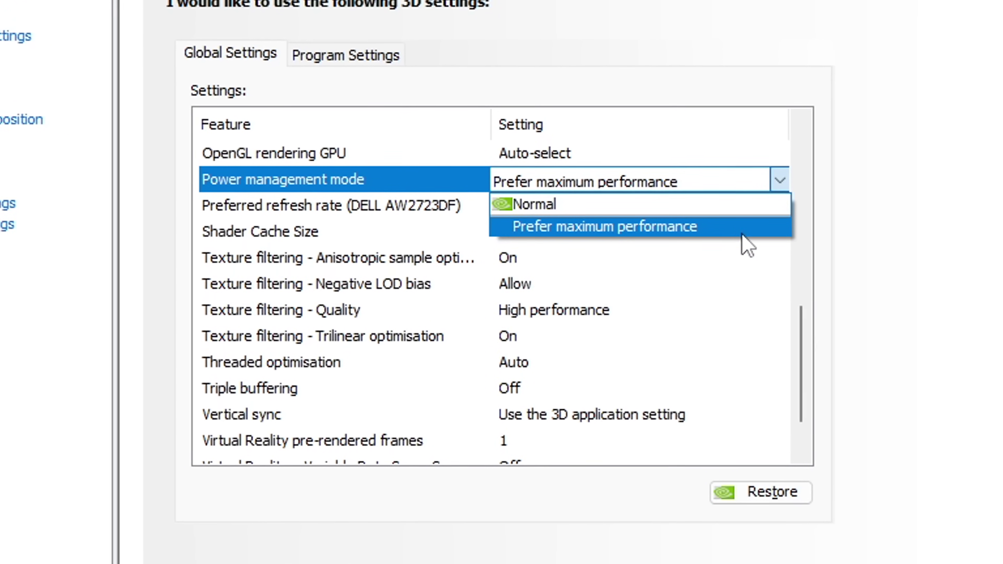
pyautogui.click(430, 201)
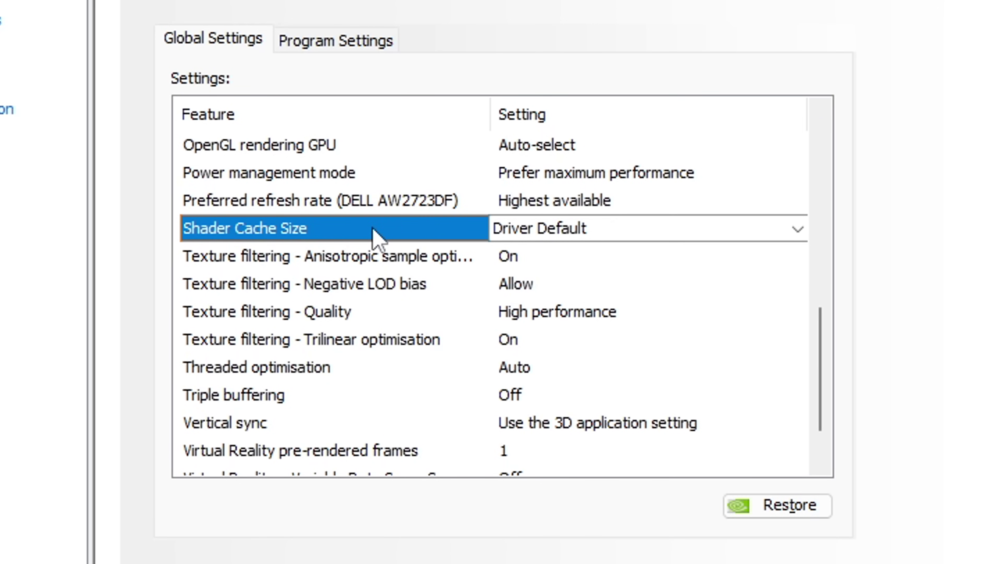
pyautogui.click(592, 239)
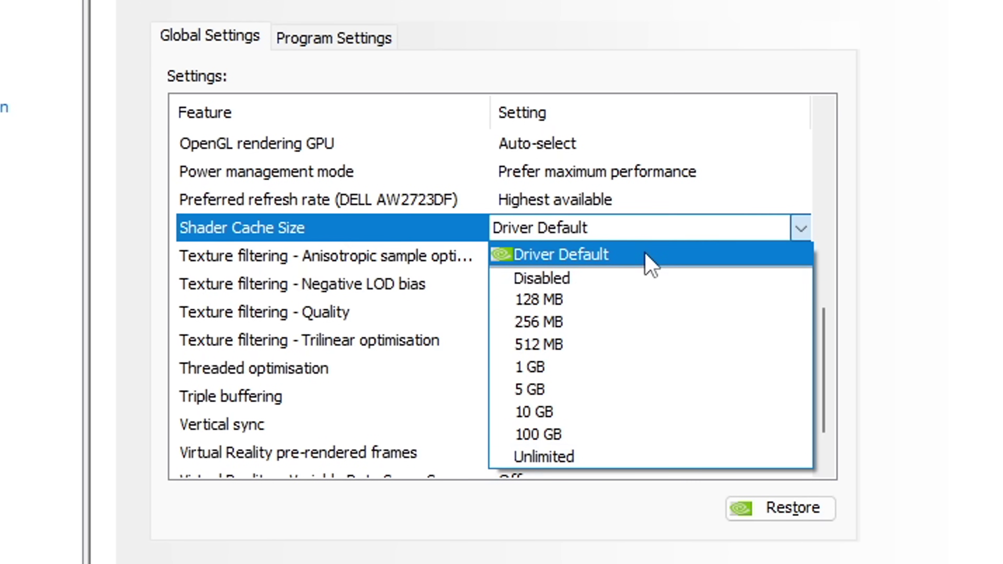
pyautogui.click(614, 261)
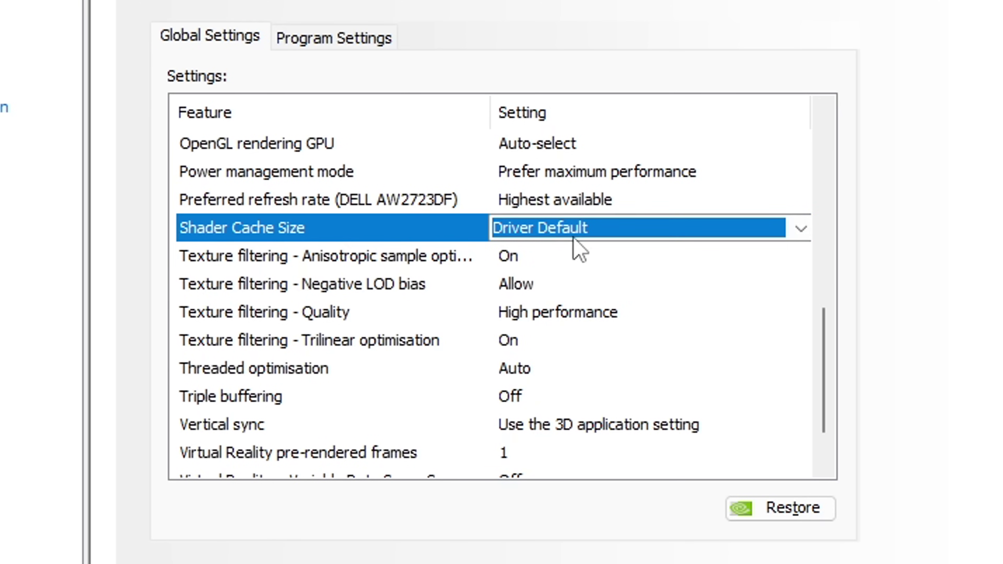
pyautogui.click(299, 261)
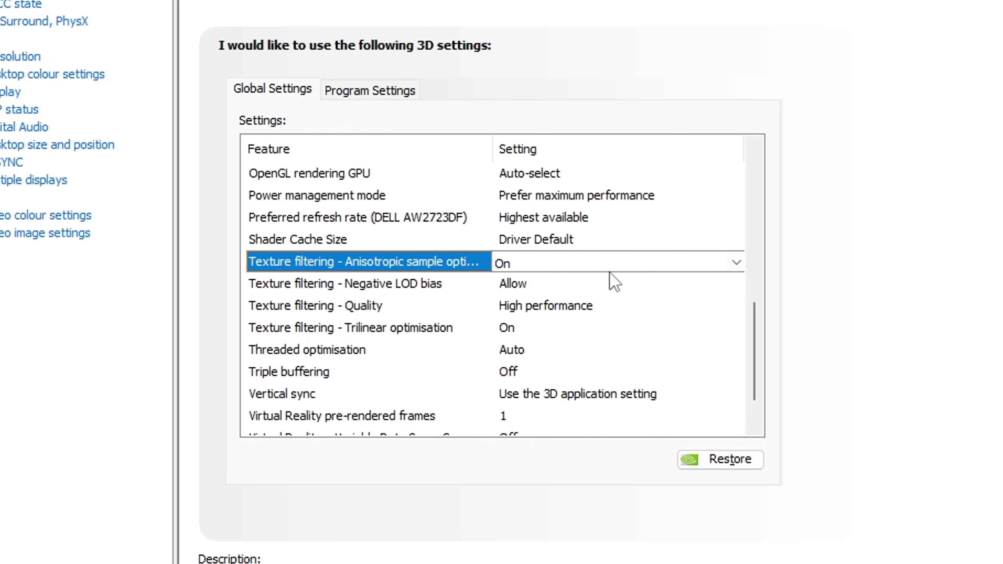
pyautogui.click(614, 263)
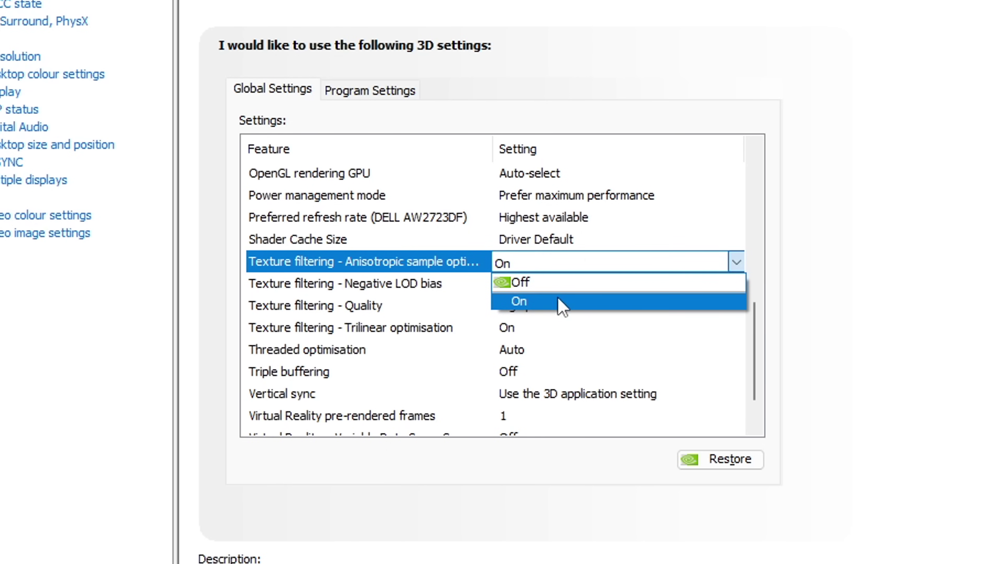
pyautogui.click(578, 261)
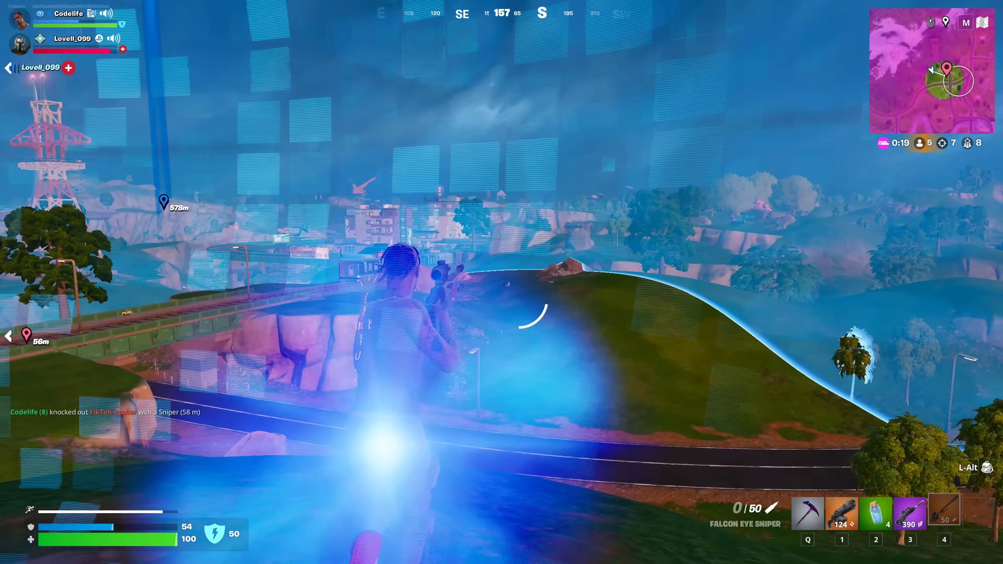
# Step: Equip the Holo Twister rifle, move to the downed teammate, and begin reviving them
pyautogui.press('3')
pyautogui.press('w')
pyautogui.press('e')
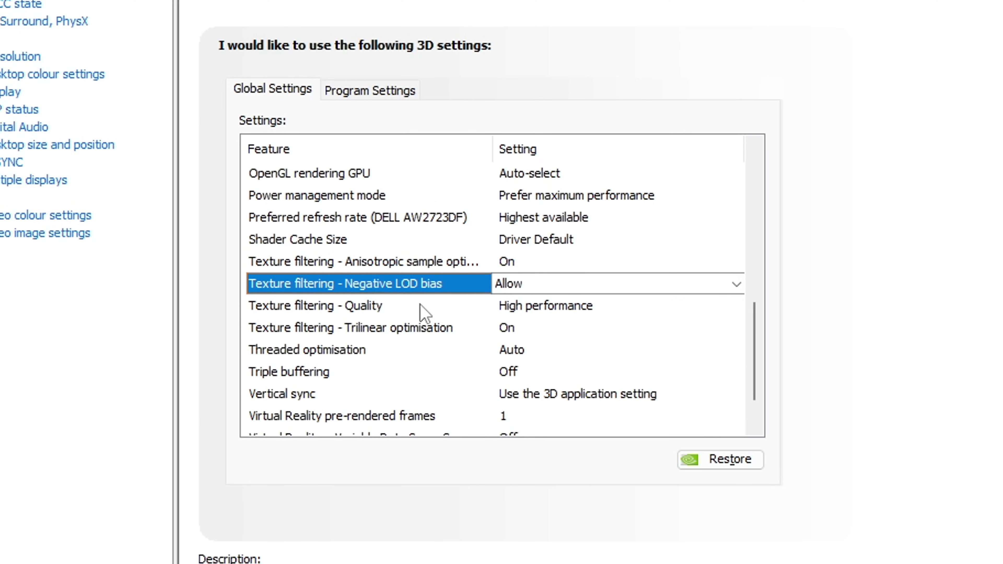
pyautogui.click(393, 330)
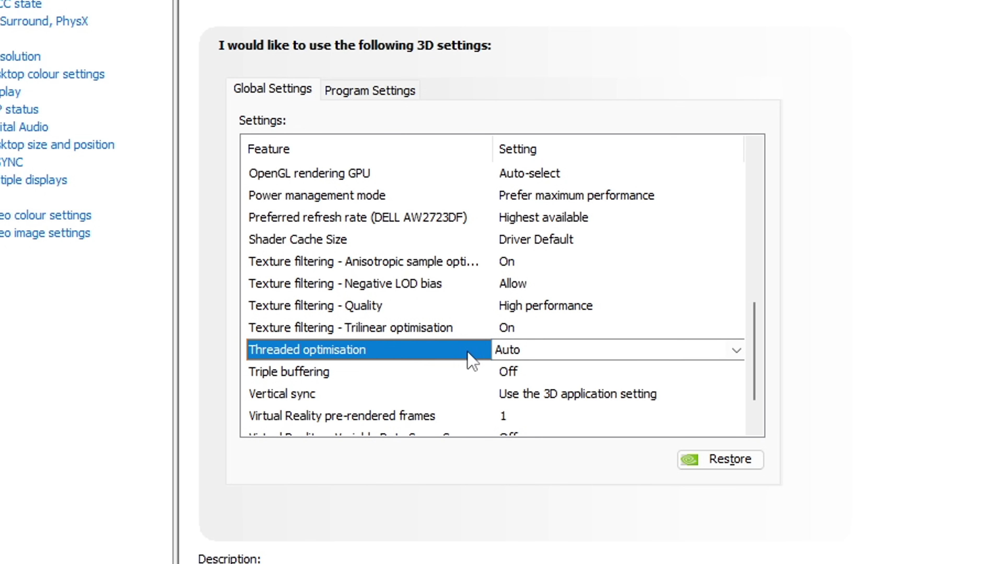
pyautogui.scroll(-1, 755, 369)
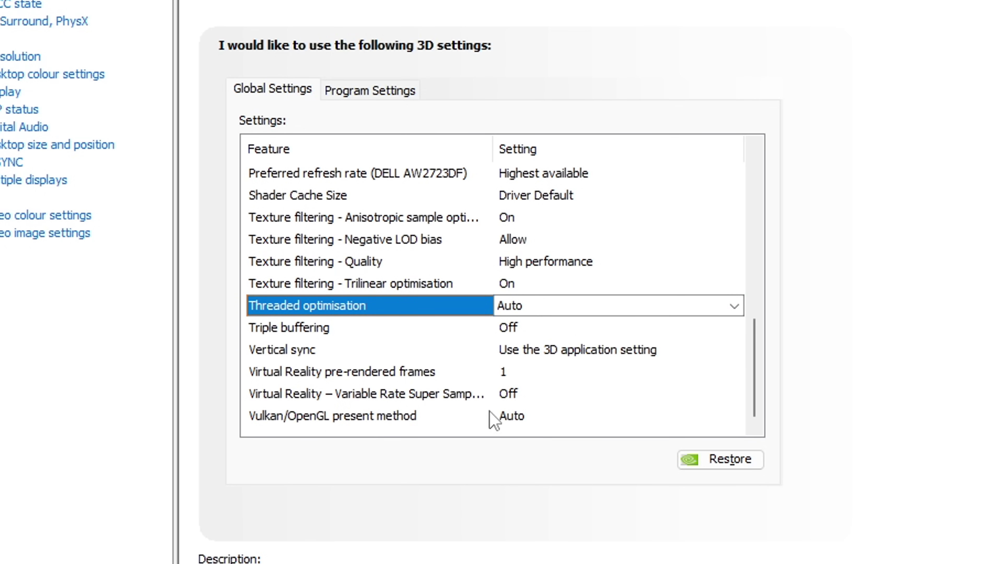
pyautogui.moveTo(791, 205); pyautogui.dragTo(509, 513)
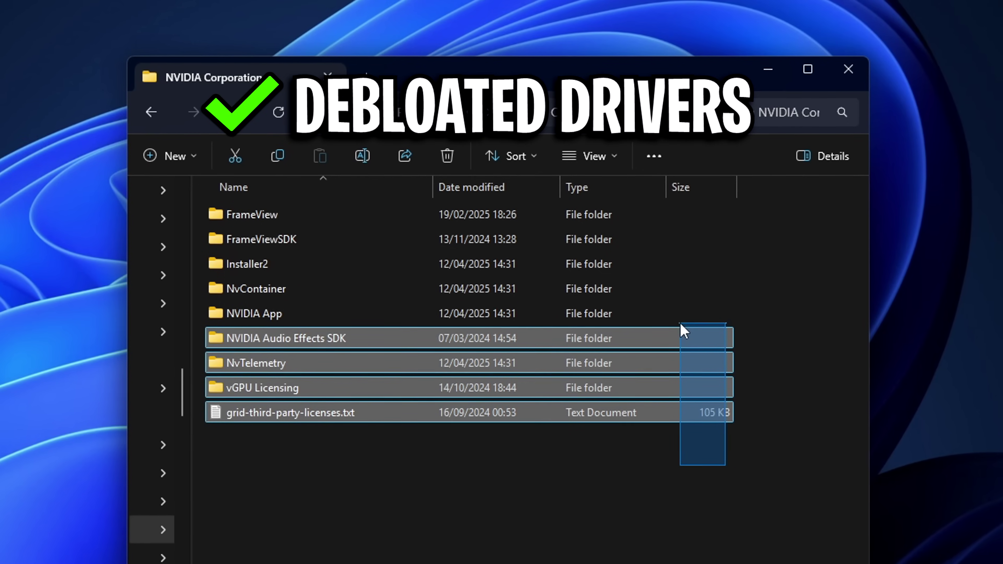
pyautogui.moveTo(680, 326); pyautogui.dragTo(684, 210)
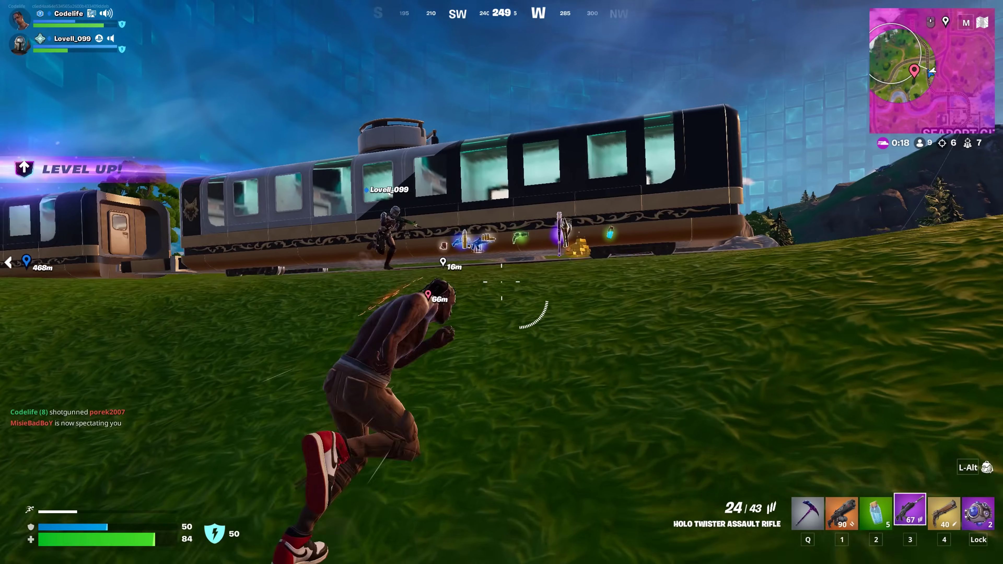
# Step: Run along the train firing the rifle, Shockwave-launch over the tracks, then equip the Twinfire Auto Shotgun
pyautogui.press('w')
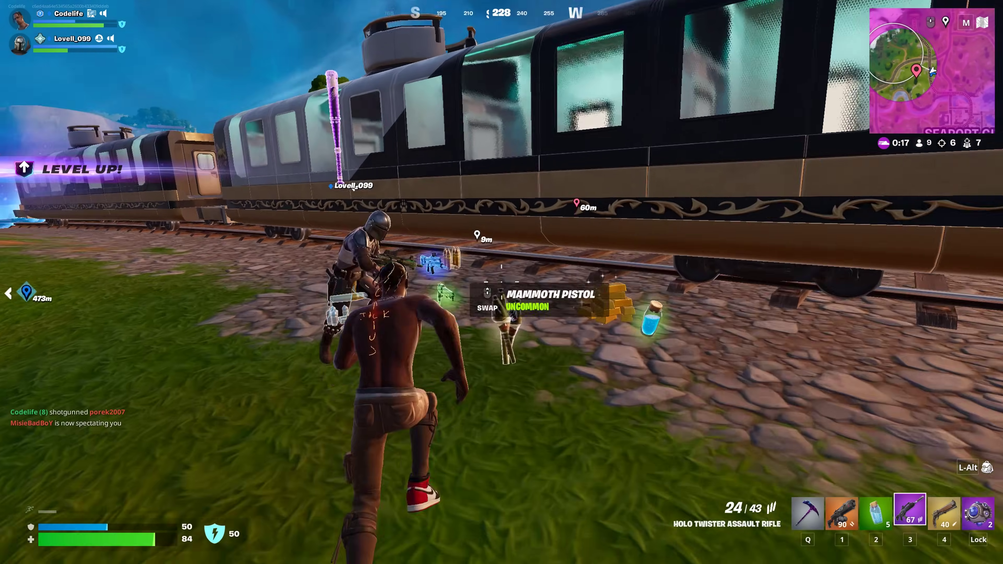
pyautogui.press('w')
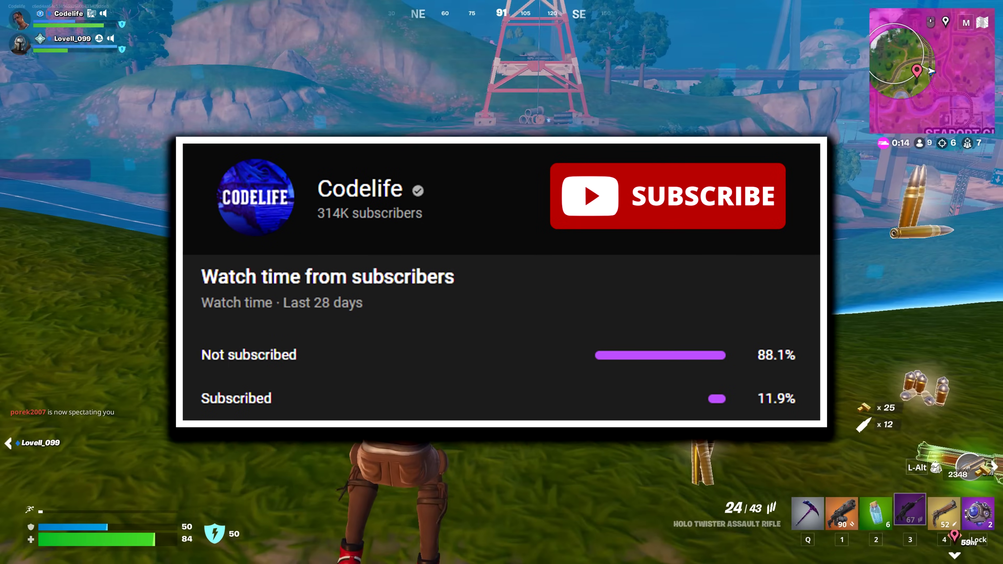
pyautogui.click(501, 300)
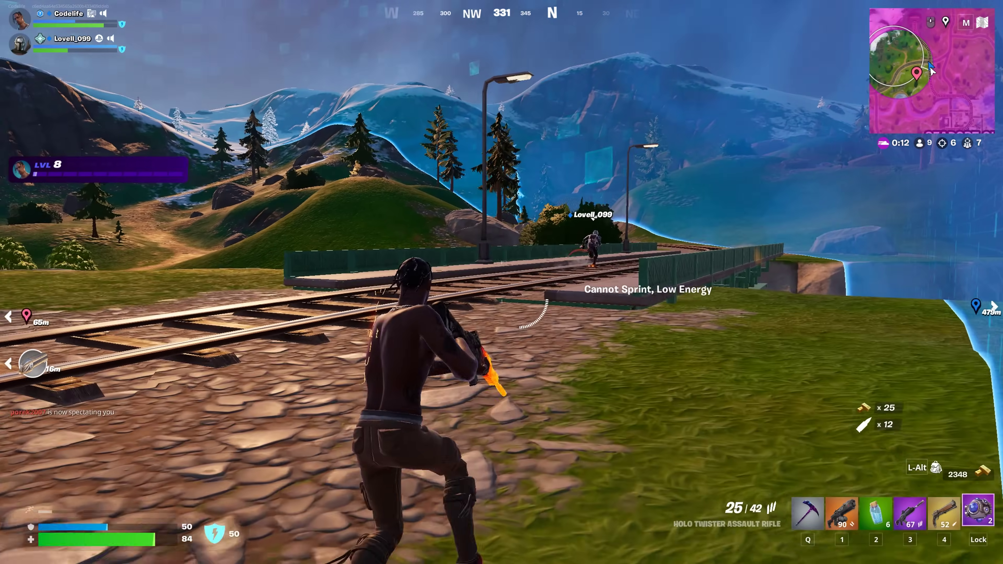
pyautogui.press('capslock')
pyautogui.click(501, 282)
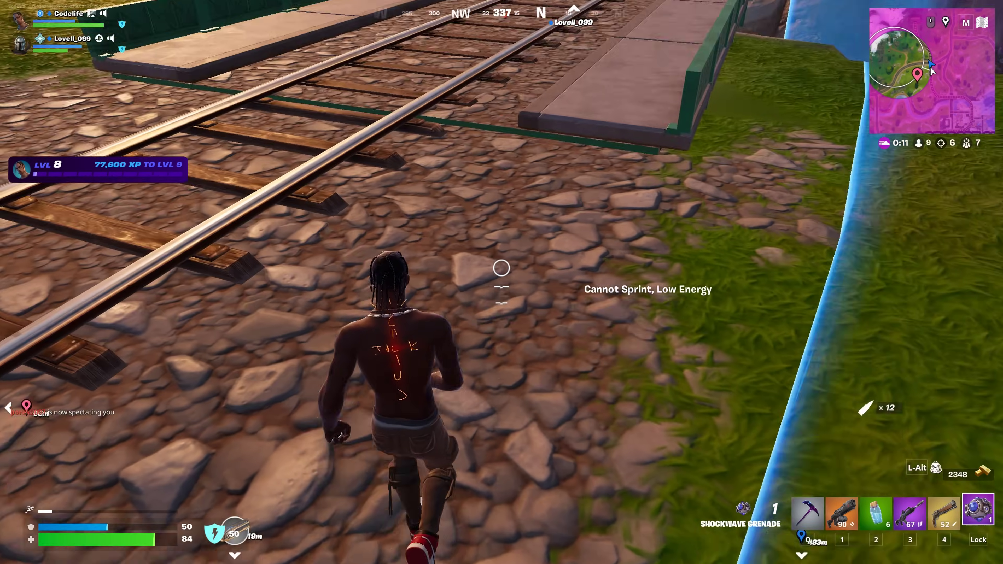
pyautogui.press('1')
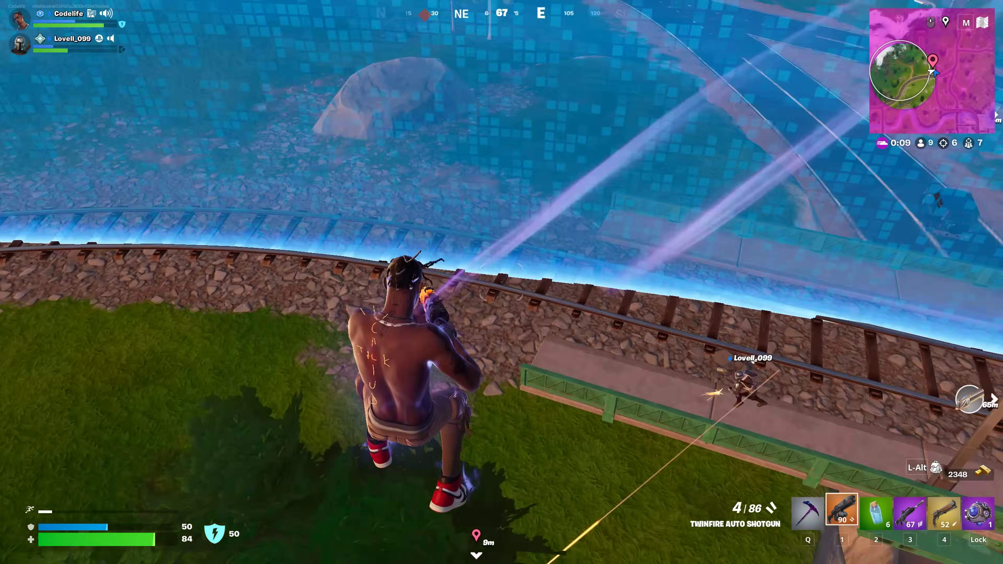